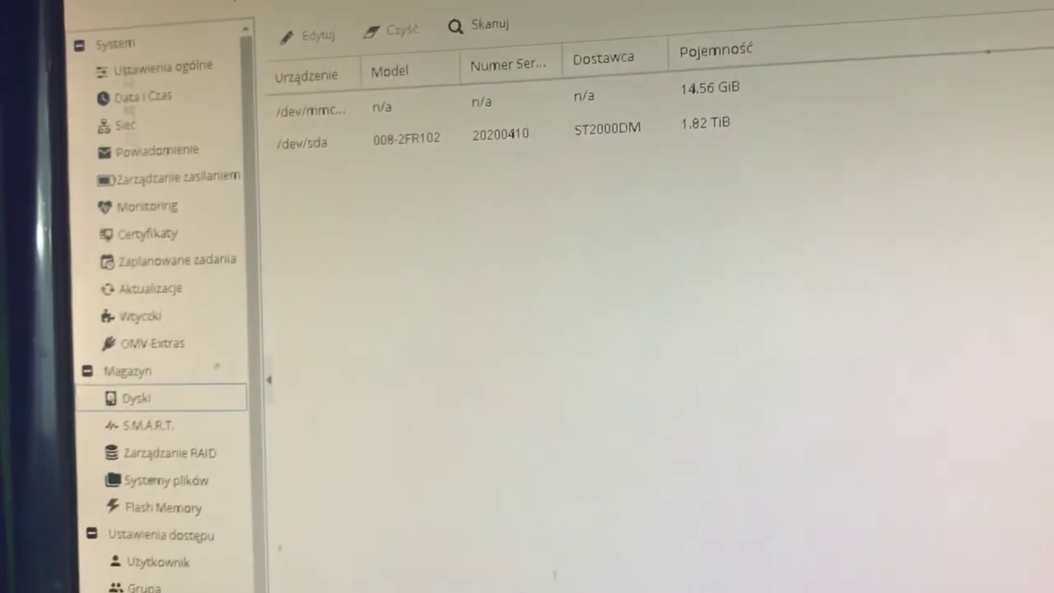
# Select the /dev/sda disk entry in the openmediavault disk list
pyautogui.click(539, 146)
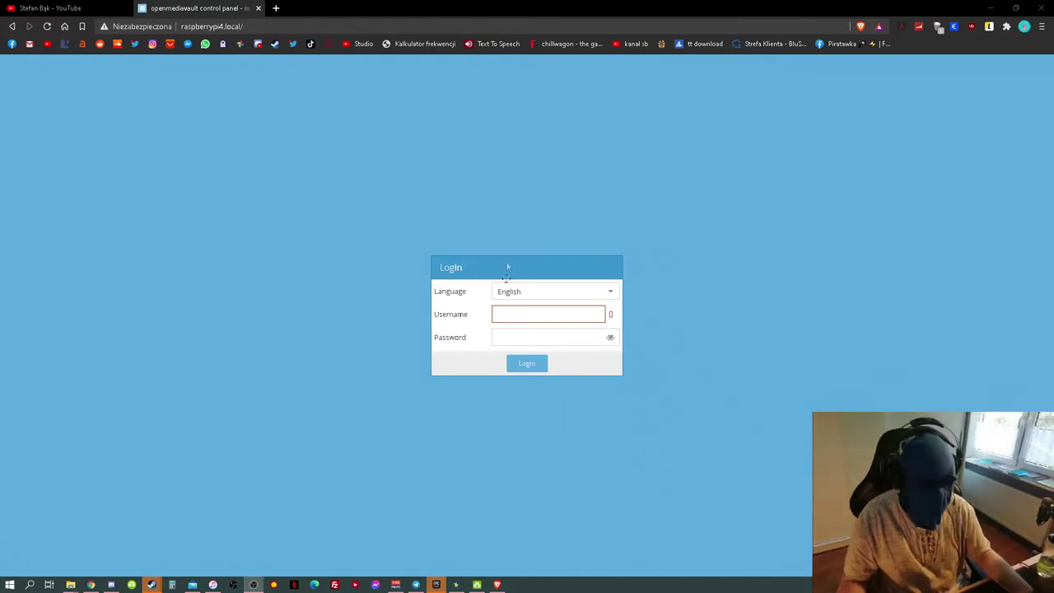
# Close the YouTube tab and log in to openmediavault with the admin credentials
pyautogui.click(211, 26)
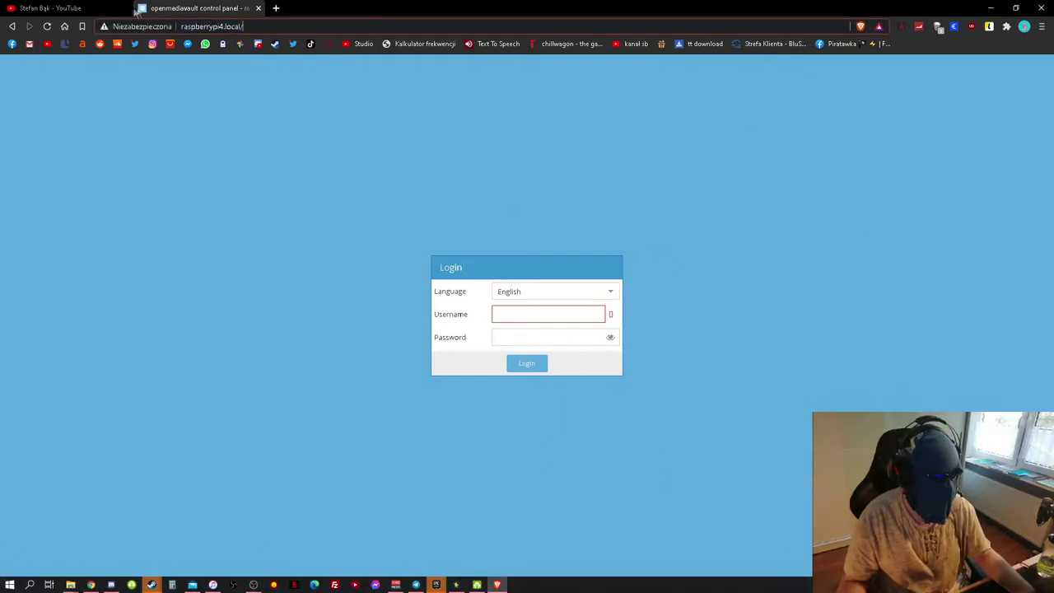
pyautogui.click(125, 8)
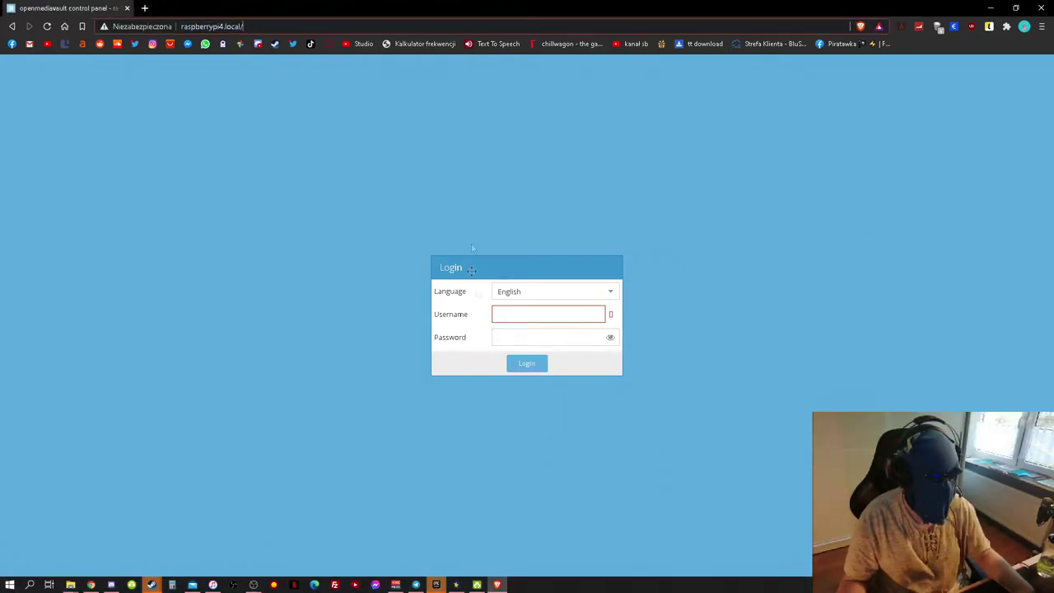
pyautogui.click(505, 311)
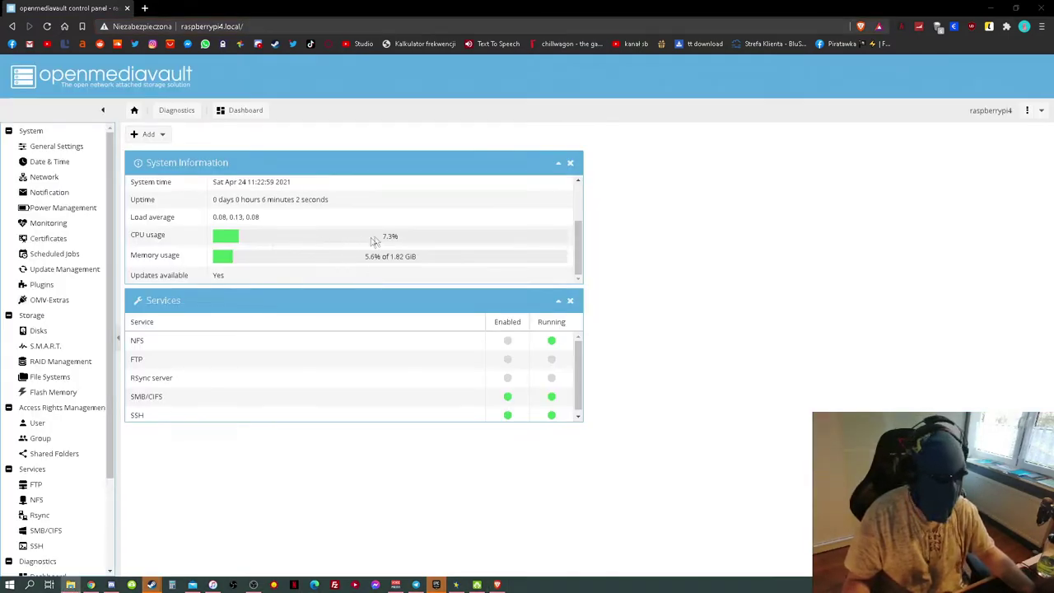
# Check the Dashboard memory usage, then open Storage > Disks
pyautogui.click(379, 261)
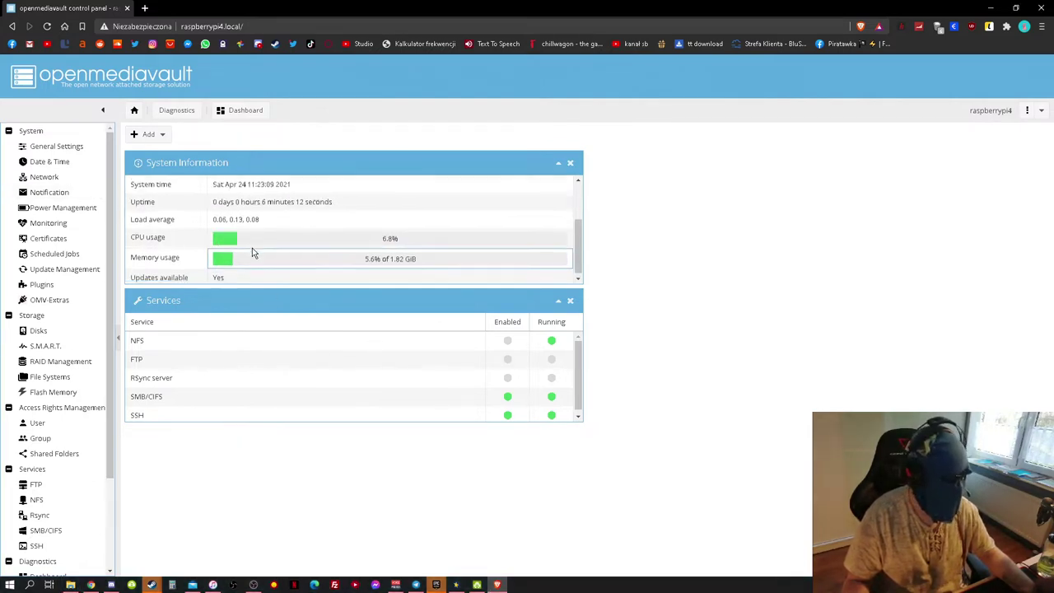
pyautogui.scroll(-3, 57, 255)
pyautogui.click(38, 214)
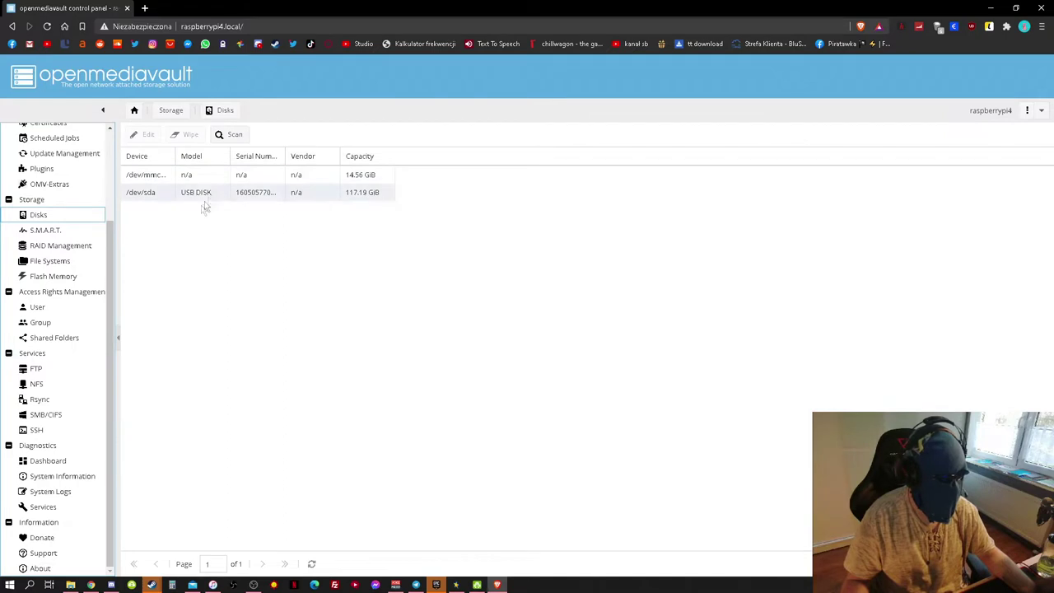
# Inspect the SD card and 117.19 GiB USB DISK /dev/sda entries, then switch to File Explorer
pyautogui.click(336, 175)
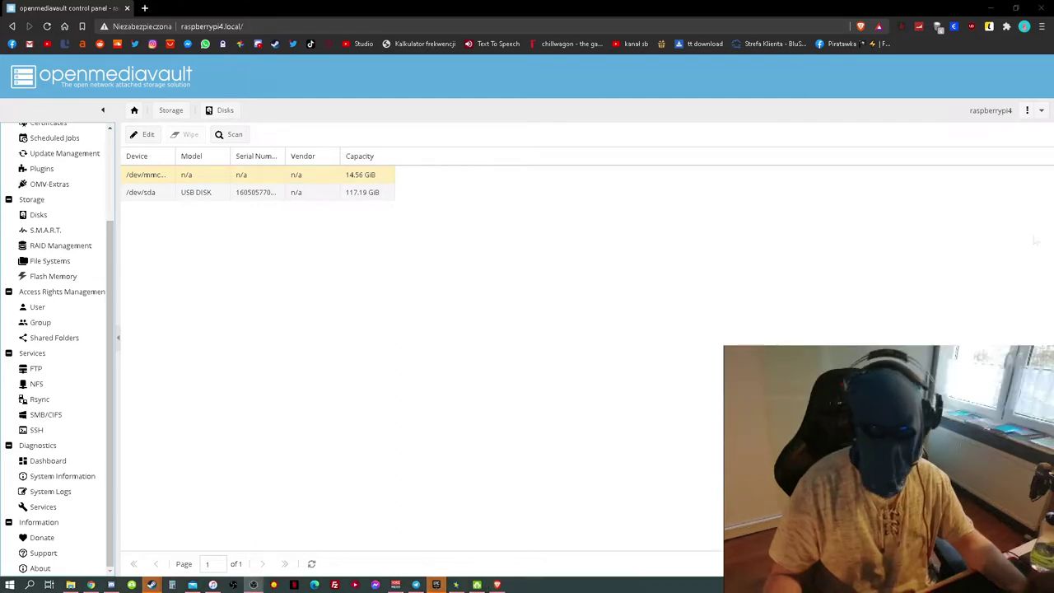
pyautogui.click(191, 192)
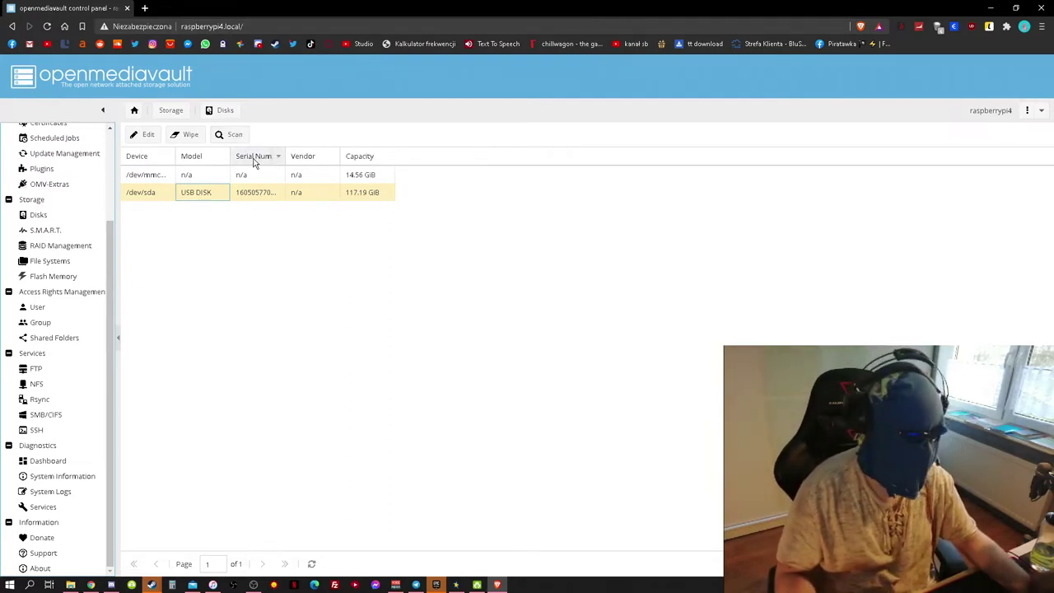
pyautogui.click(233, 583)
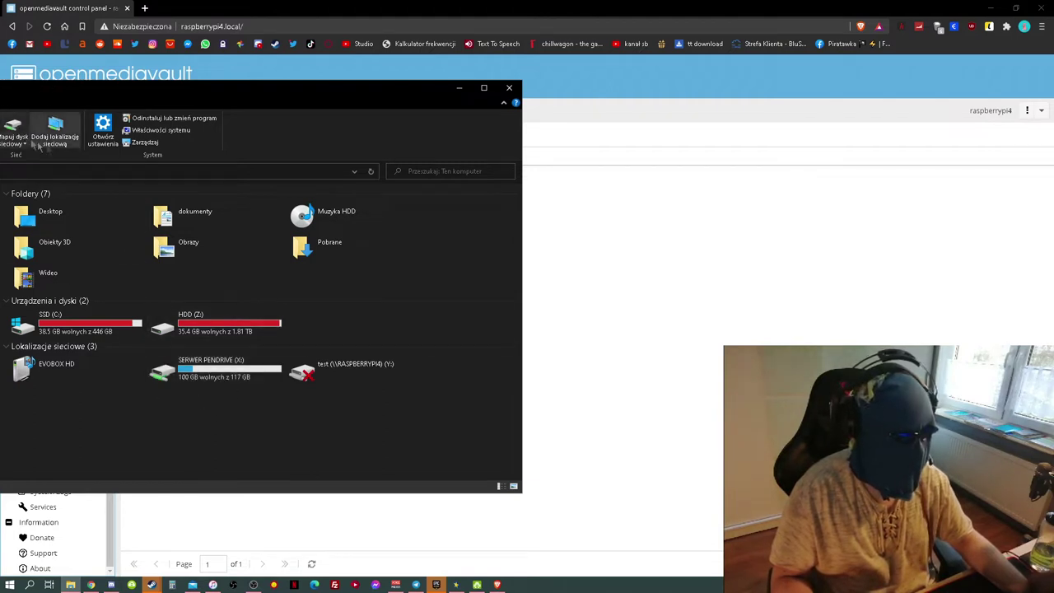
# Select the test and SERWER PENDRIVE (X:) network drives in This PC
pyautogui.click(346, 372)
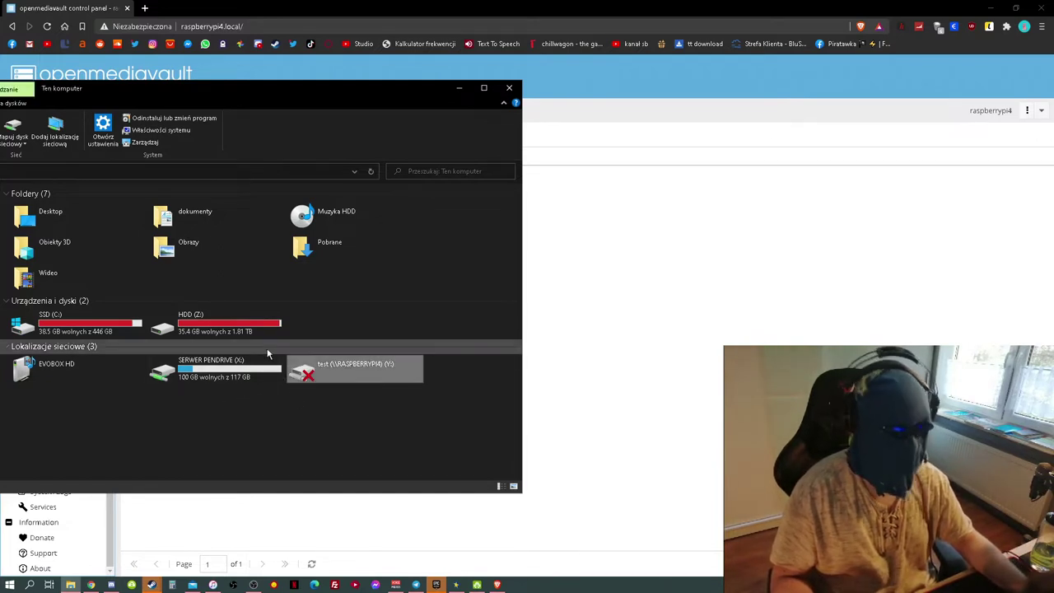
pyautogui.click(209, 371)
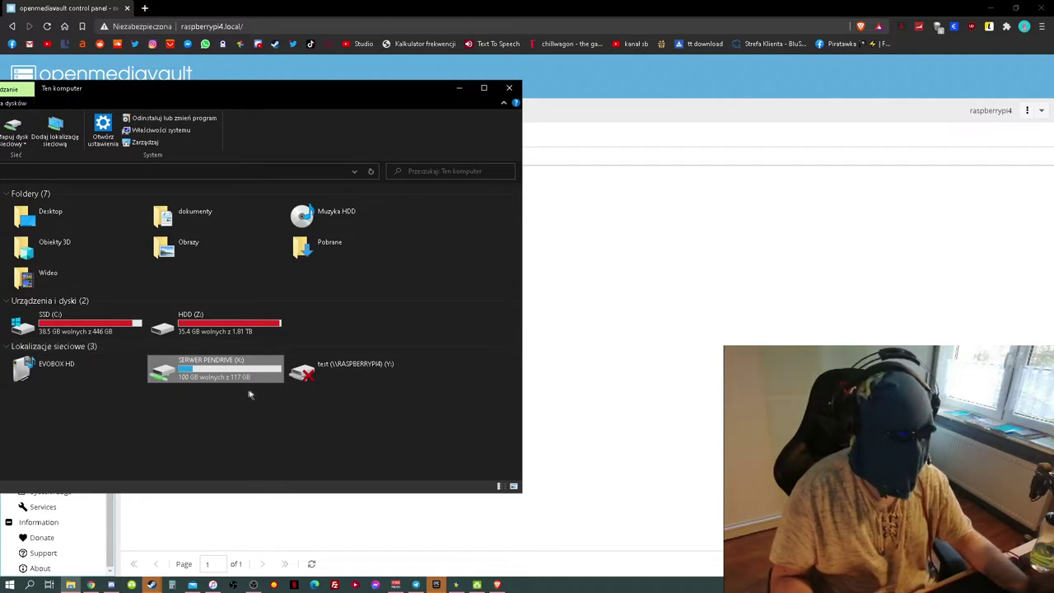
pyautogui.moveTo(233, 377)
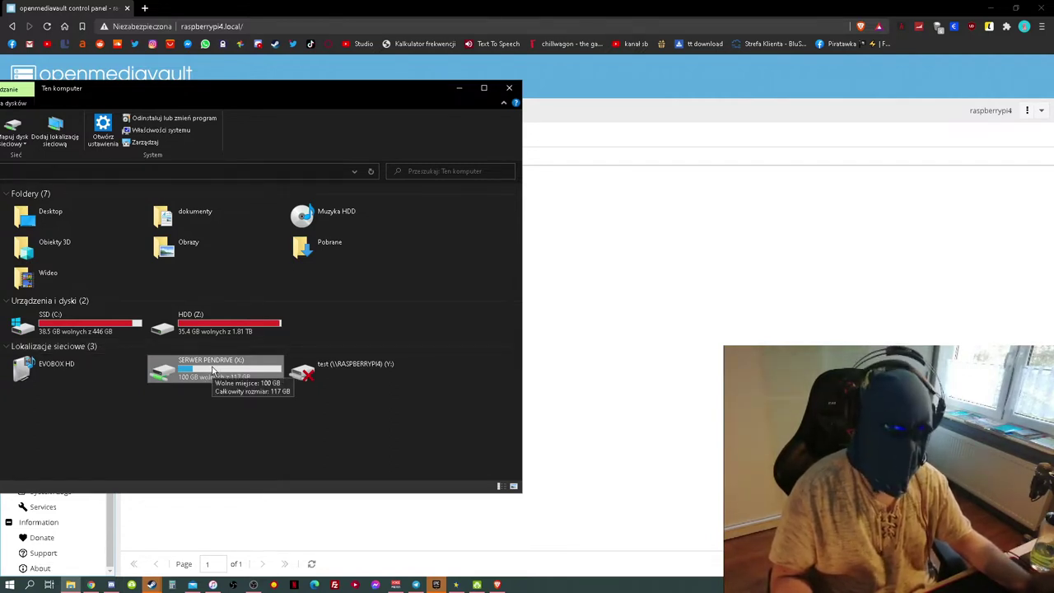
pyautogui.moveTo(234, 405); pyautogui.dragTo(202, 366)
pyautogui.click(203, 406)
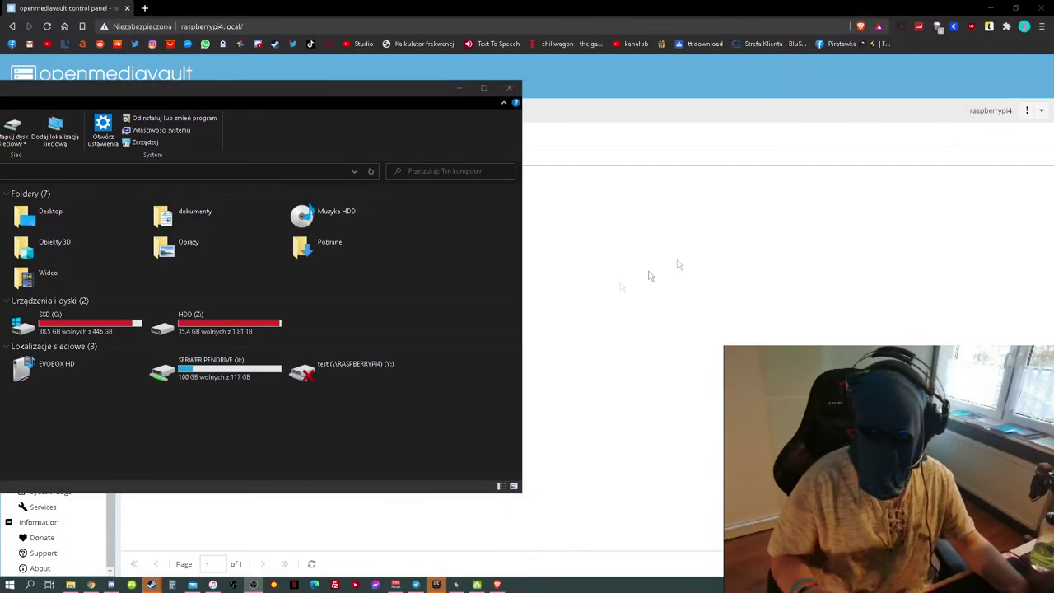
# Browse SERWER PENDRIVE (X:) into the Chłopaki z Baraków folder and back, then close Explorer
pyautogui.click(185, 373)
pyautogui.doubleClick(200, 369)
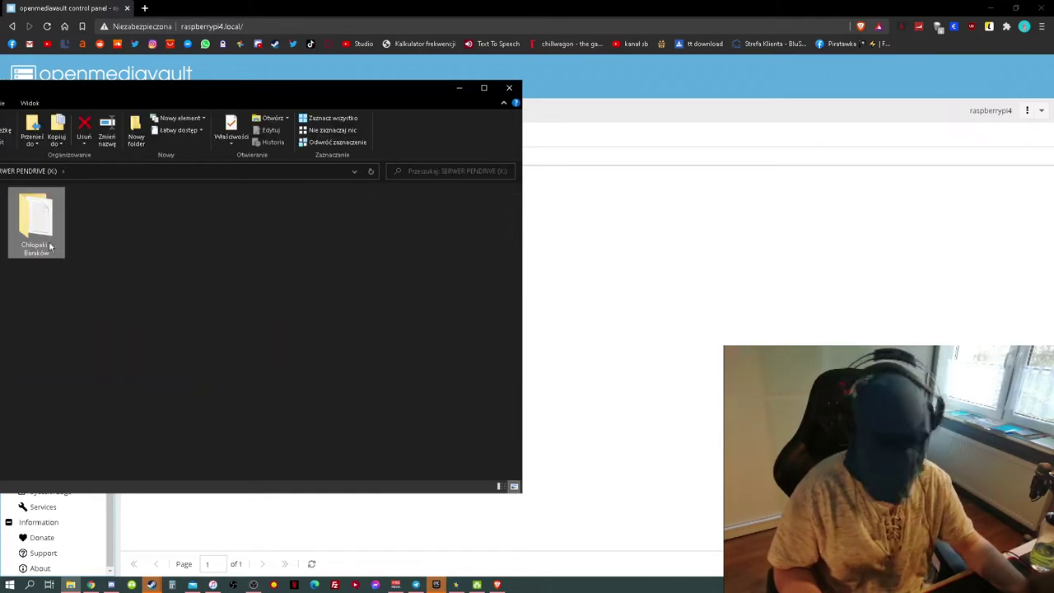
pyautogui.doubleClick(60, 224)
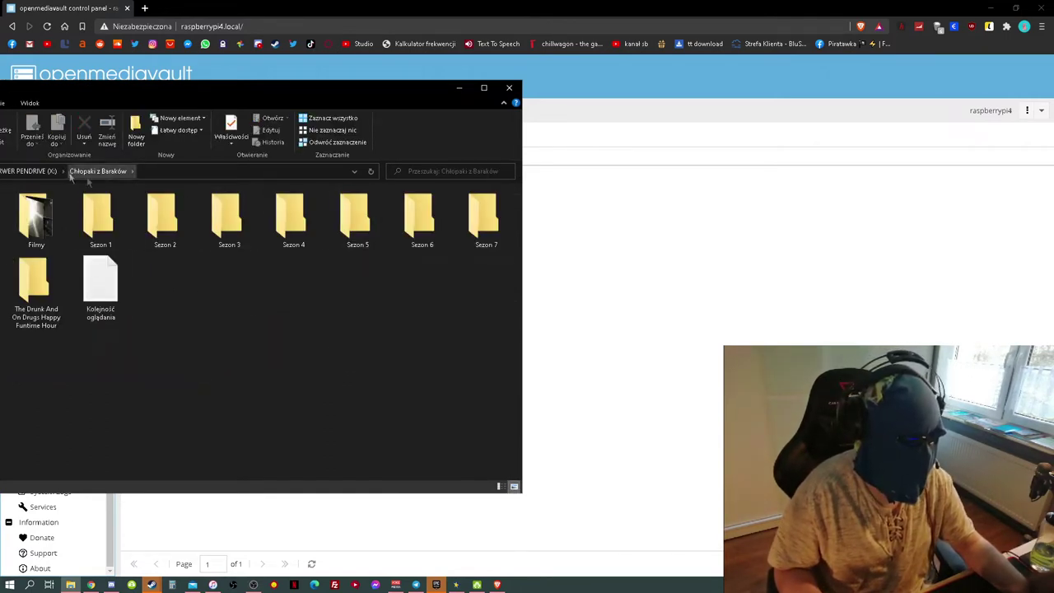
pyautogui.click(37, 170)
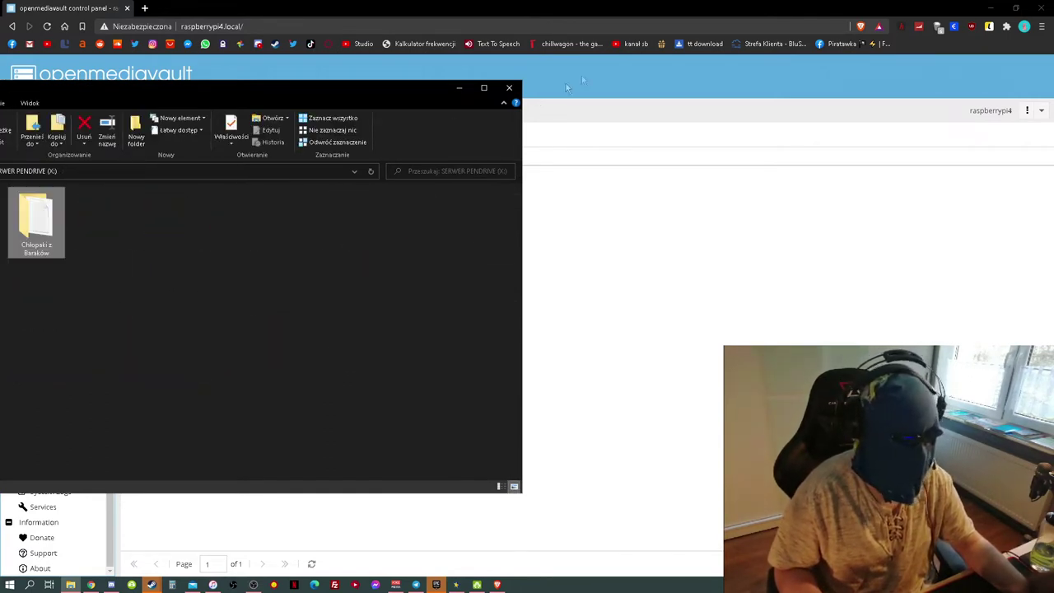
pyautogui.click(510, 88)
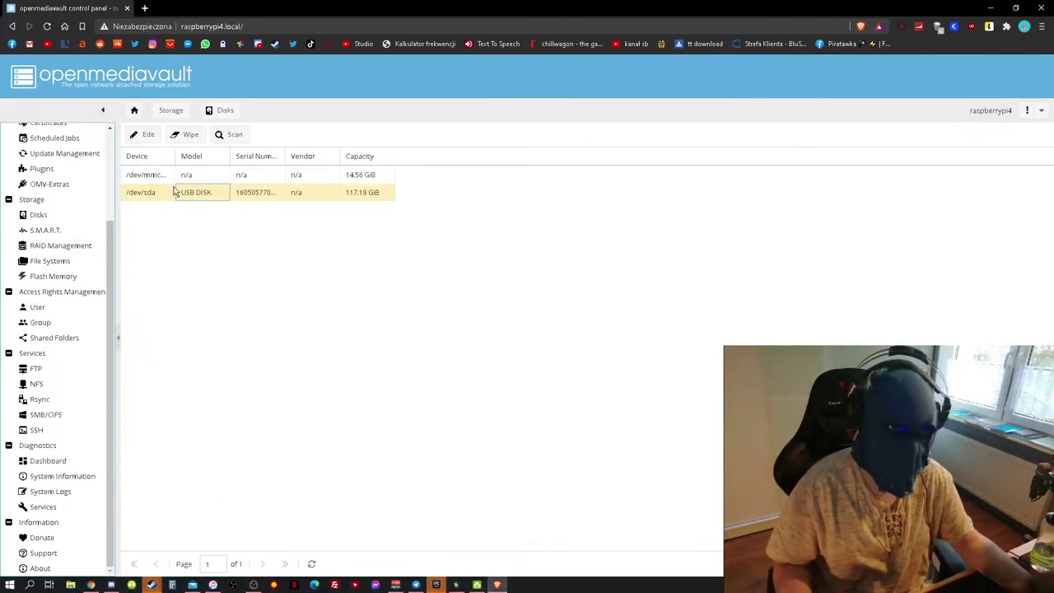
# Open the SMB/CIFS Shares list and inspect the pendrive and test share entries
pyautogui.click(46, 414)
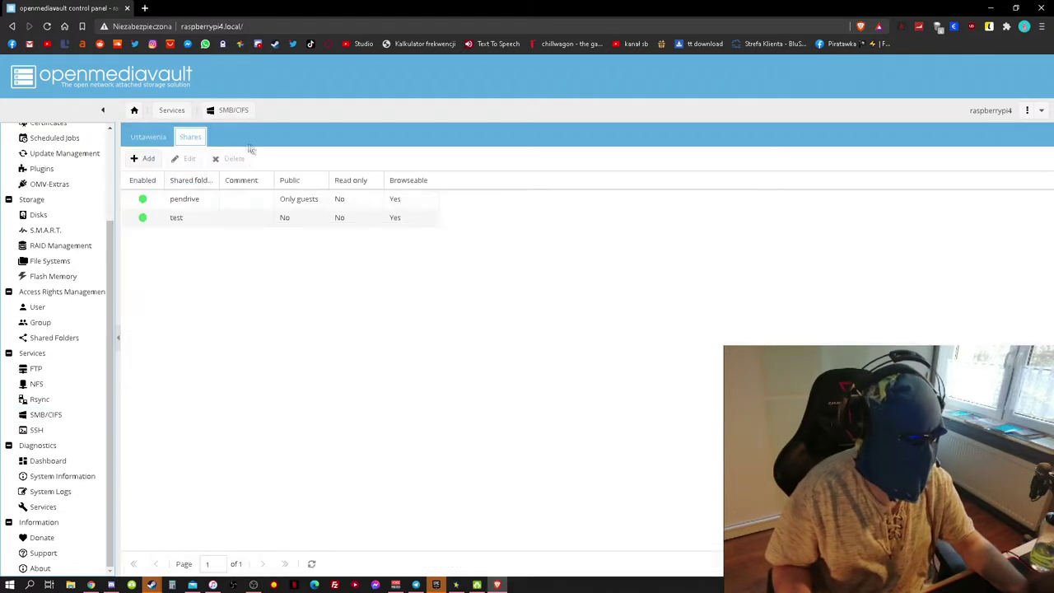
pyautogui.click(229, 207)
pyautogui.click(327, 207)
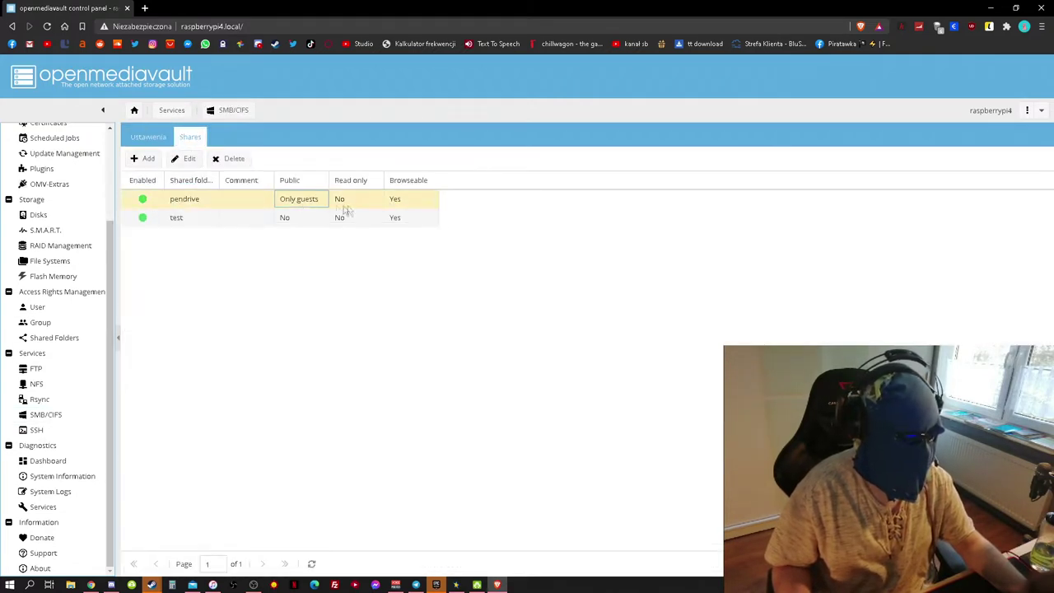
pyautogui.click(295, 220)
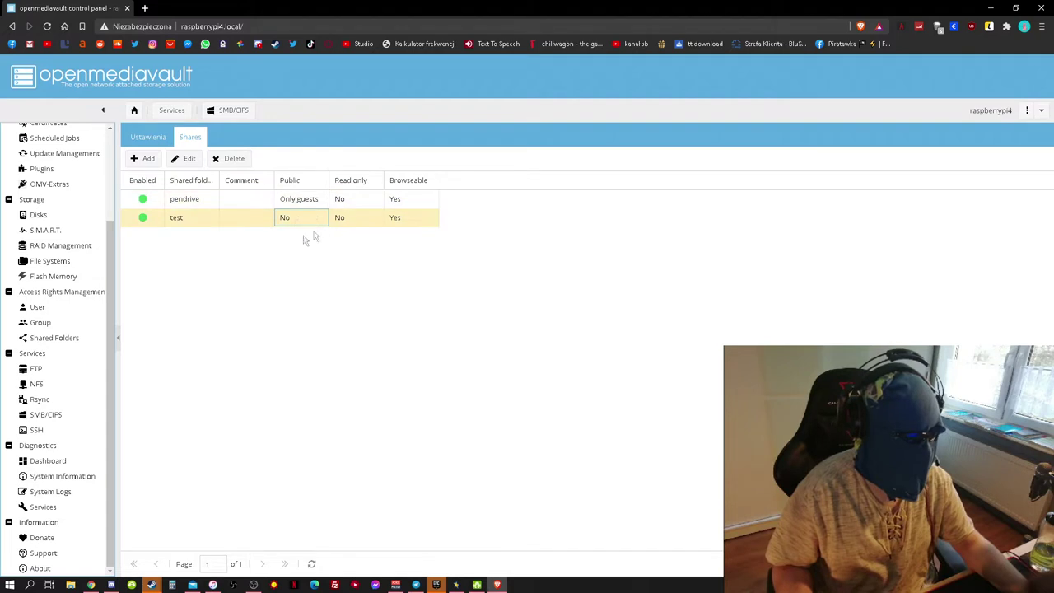
pyautogui.click(305, 200)
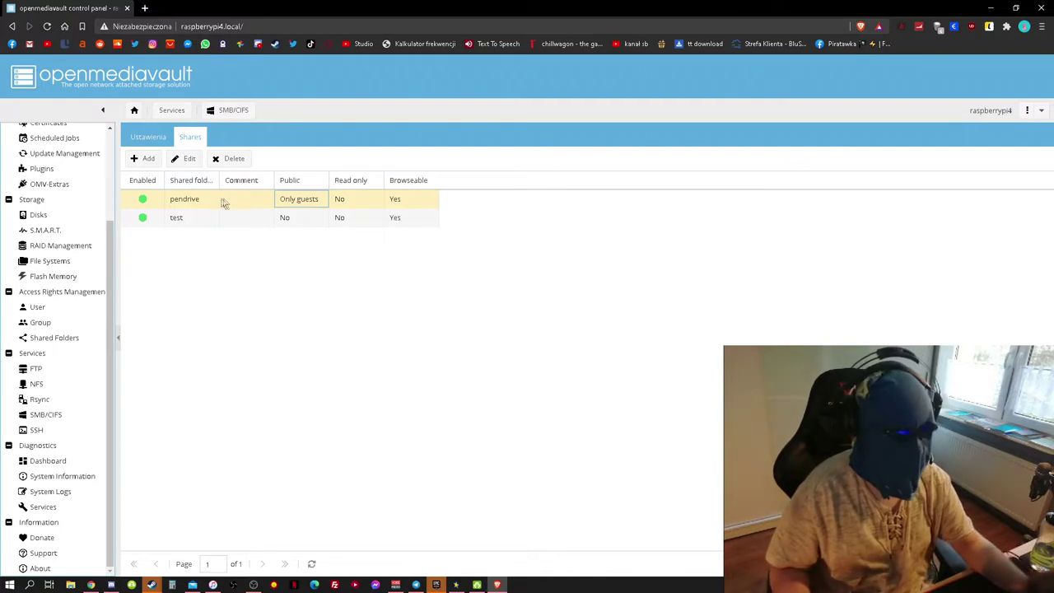
pyautogui.moveTo(85, 585)
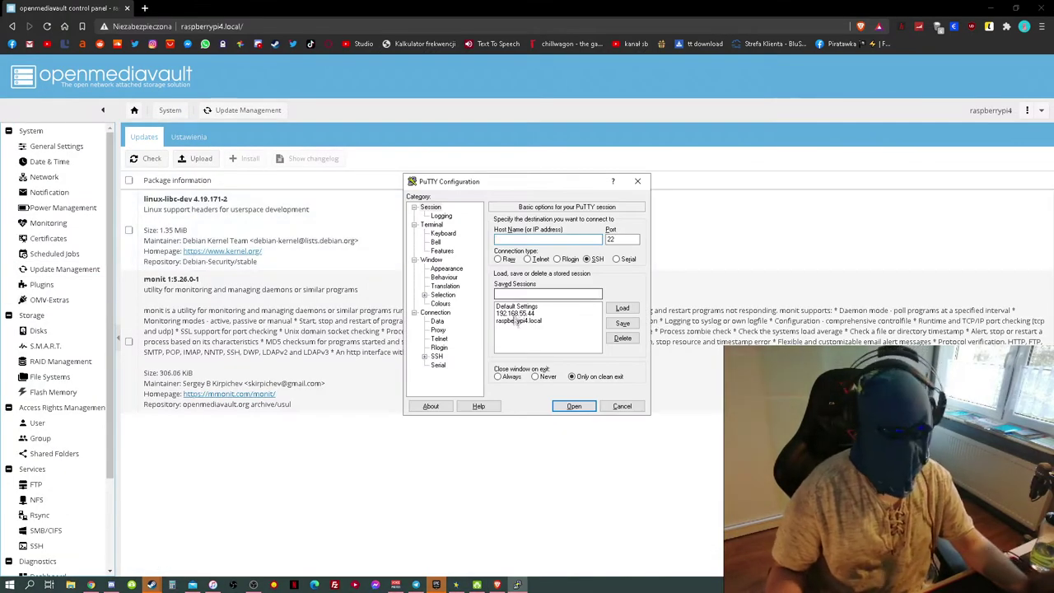
# Open the saved PuTTY SSH session and log in with the Pi's username and password
pyautogui.doubleClick(514, 320)
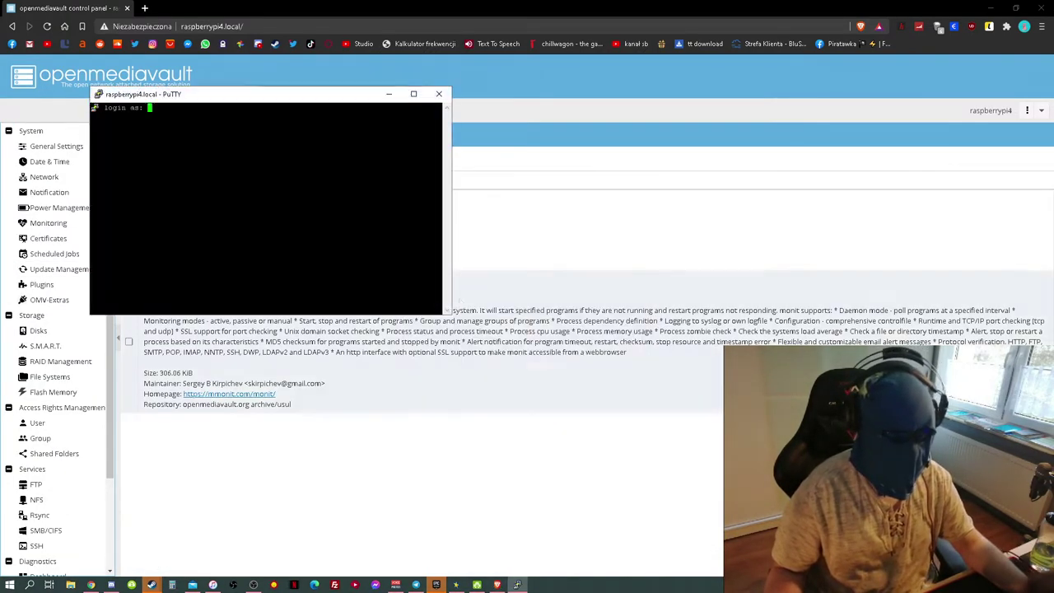
pyautogui.moveTo(142, 95); pyautogui.dragTo(292, 130)
pyautogui.press('Return')
pyautogui.press('Return')
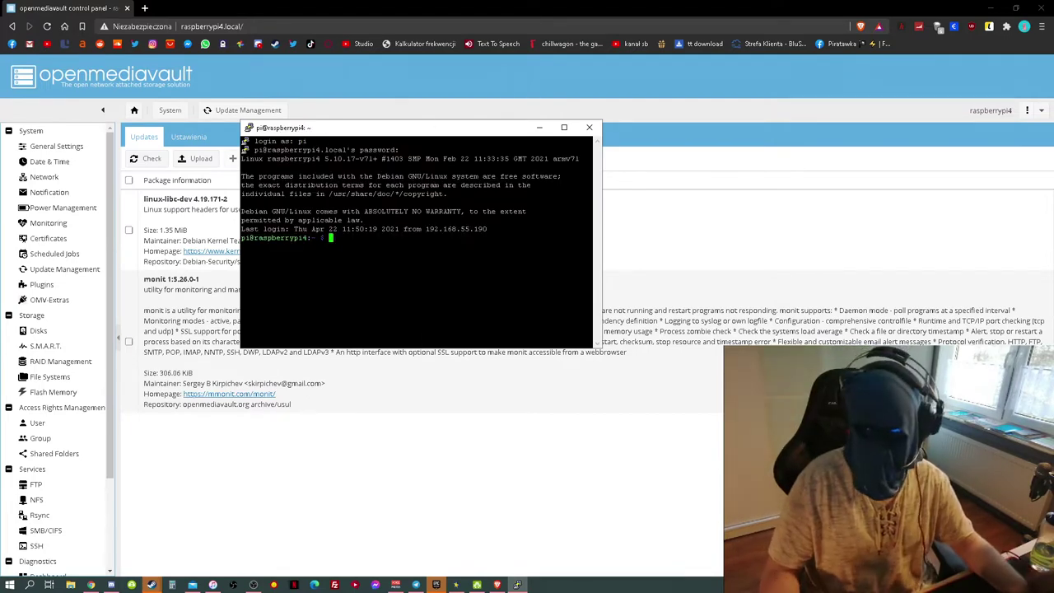
# Run vcgencmd measure_temp twice to read the CPU temperature of about 52°C
pyautogui.moveTo(335, 138); pyautogui.dragTo(276, 114)
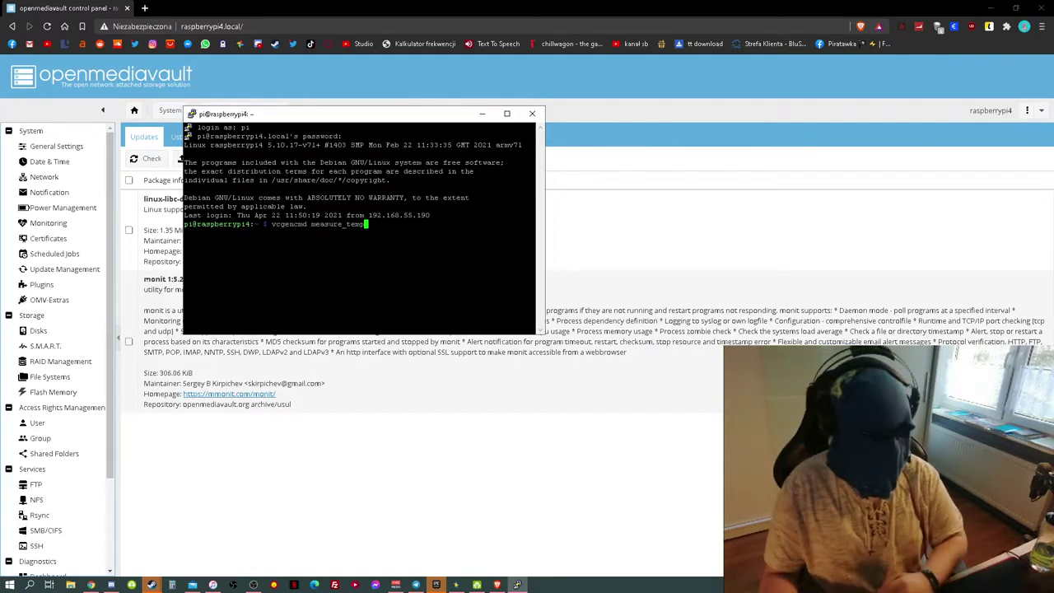
pyautogui.press('Return')
pyautogui.moveTo(207, 241)
pyautogui.mouseDown()
pyautogui.moveTo(231, 232)
pyautogui.moveTo(202, 233)
pyautogui.mouseUp()
pyautogui.click(202, 233)
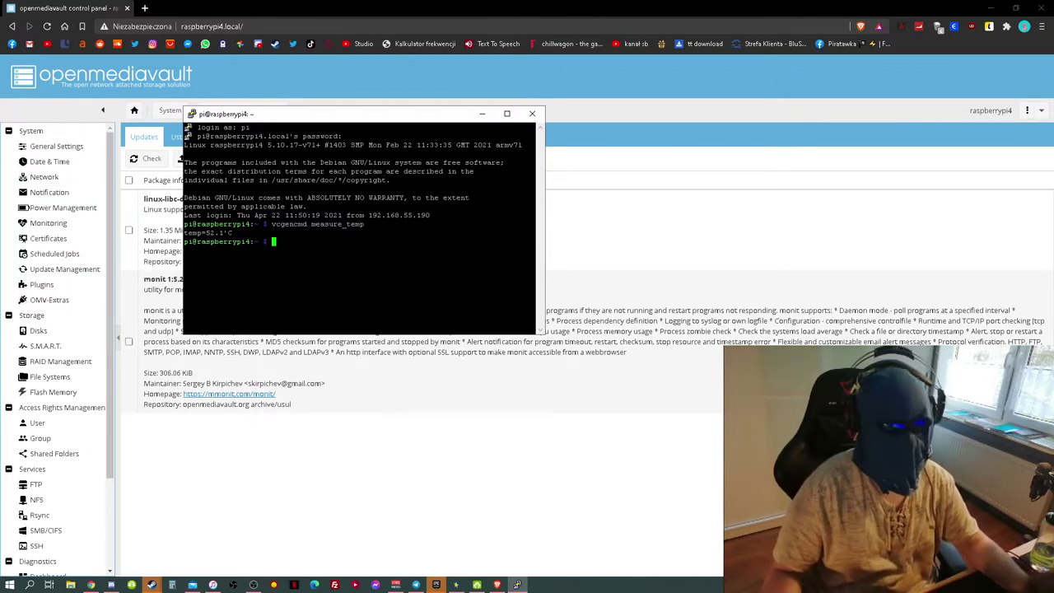
pyautogui.moveTo(247, 233); pyautogui.dragTo(202, 234)
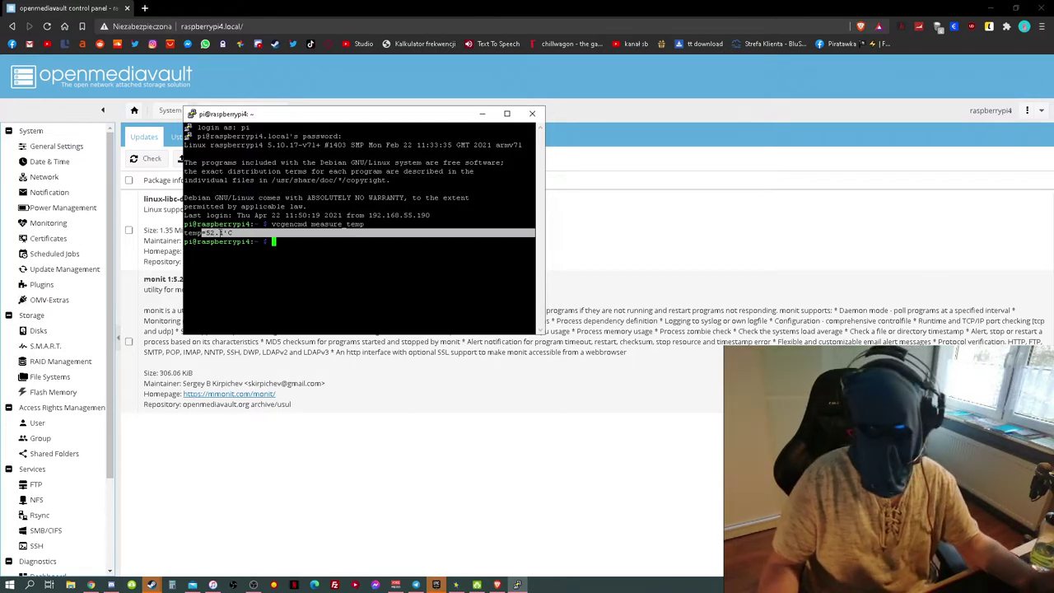
pyautogui.click(230, 233)
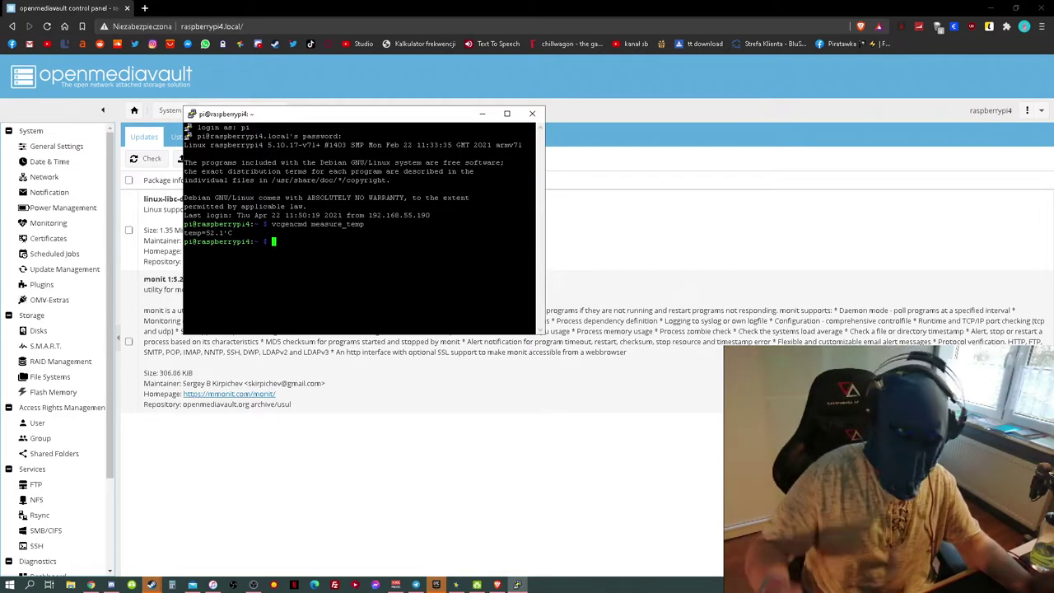
pyautogui.moveTo(531, 233); pyautogui.dragTo(206, 233)
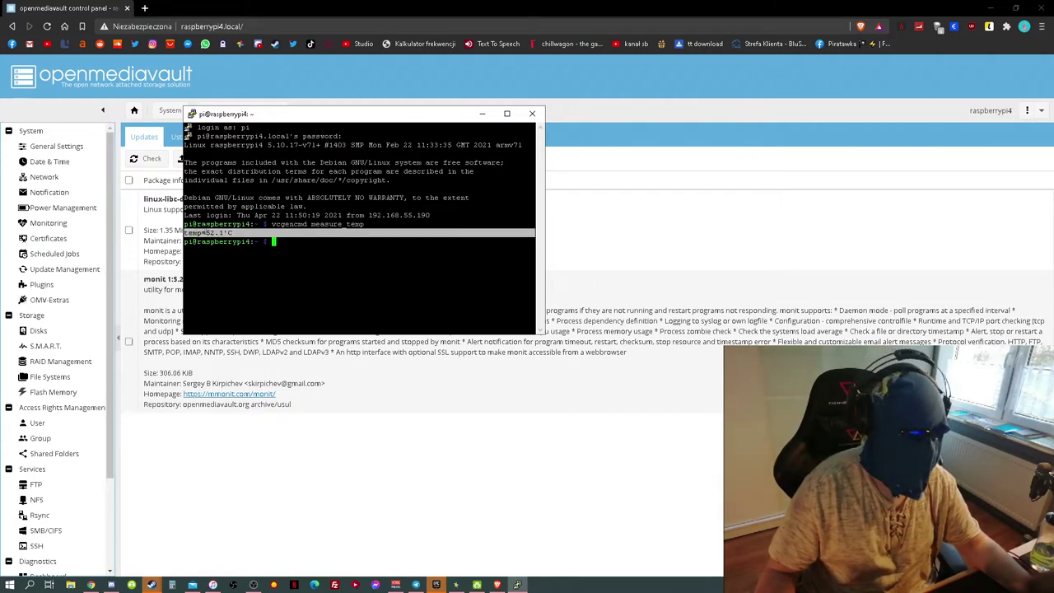
pyautogui.press('Up')
pyautogui.press('Return')
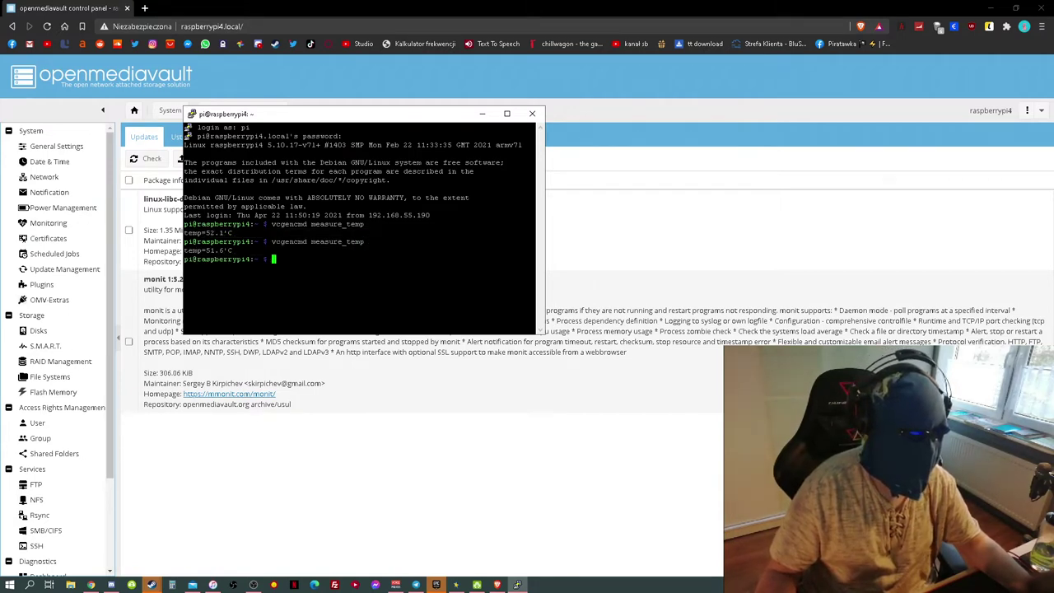
# Paste the OMV-Extras wget install command, then close the PuTTY session and confirm
pyautogui.write('wget -O - https://raw.githubusercontent.com/OpenMediaVault-Plugin-Developers/installScript/master/install | sudo bash')
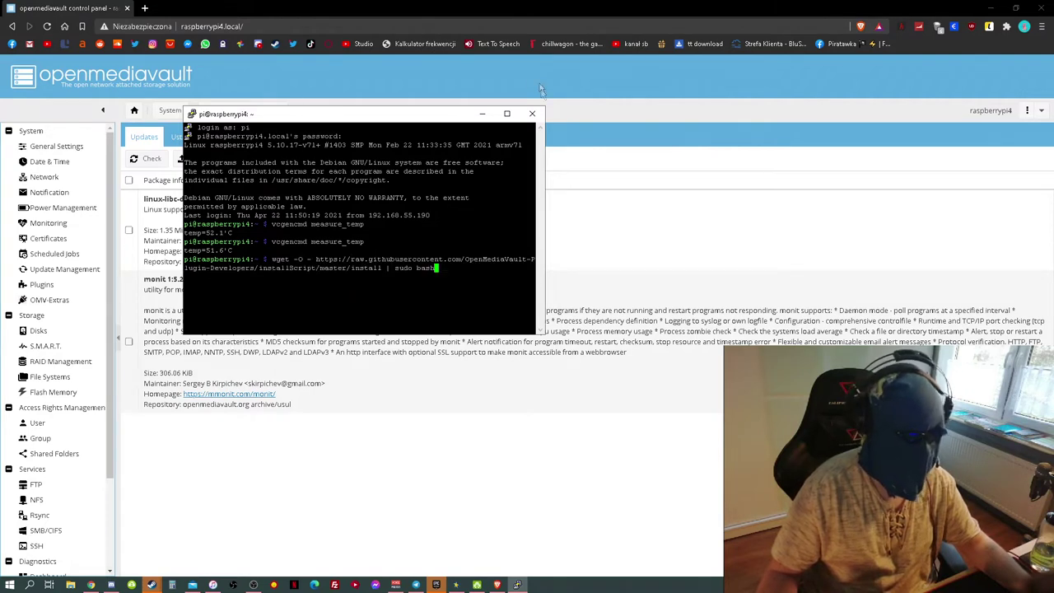
pyautogui.click(532, 113)
pyautogui.click(539, 335)
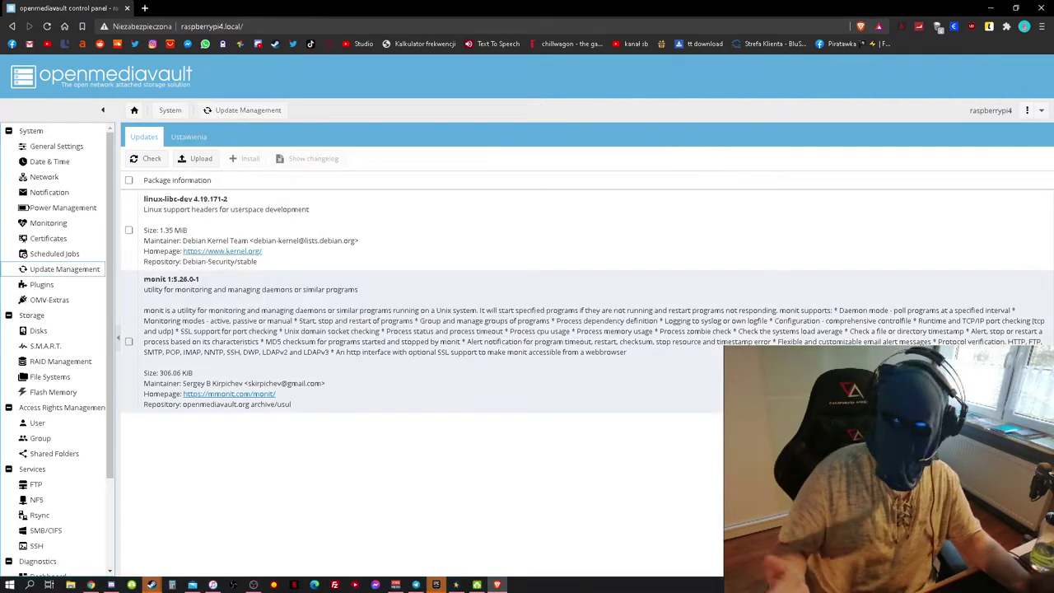
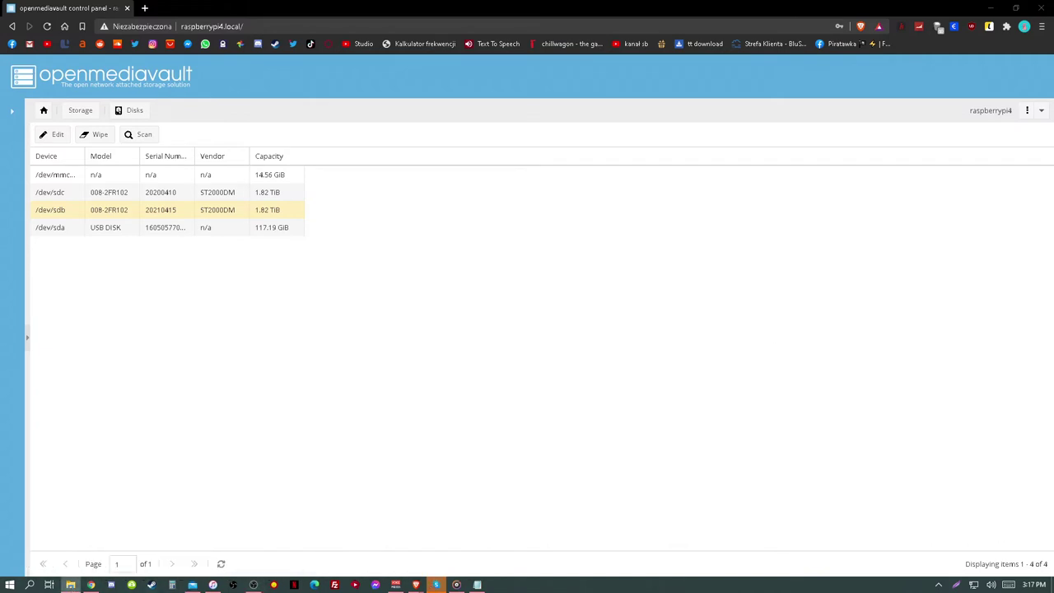
# Open This PC, resize and reposition its window, and launch Computer Management from the ribbon
pyautogui.press('super+e')
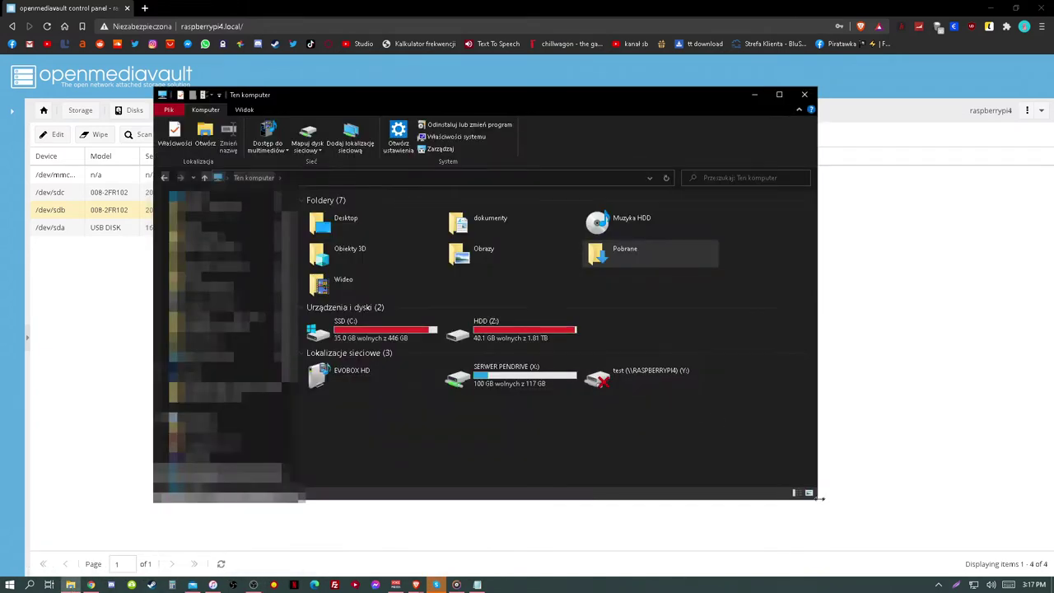
pyautogui.moveTo(823, 502); pyautogui.dragTo(760, 439)
pyautogui.click(589, 368)
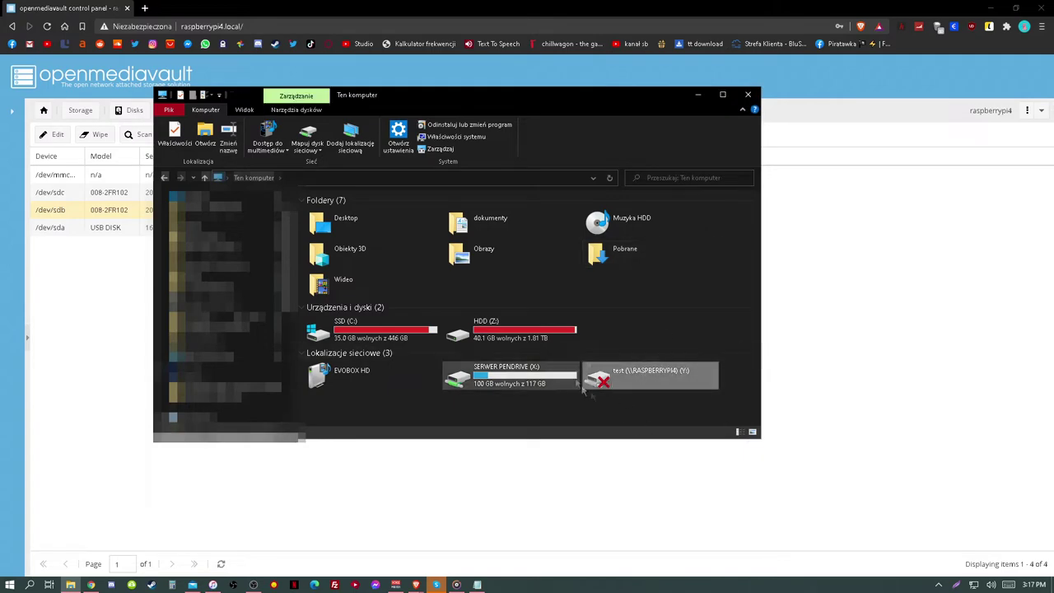
pyautogui.moveTo(237, 87); pyautogui.dragTo(328, 255)
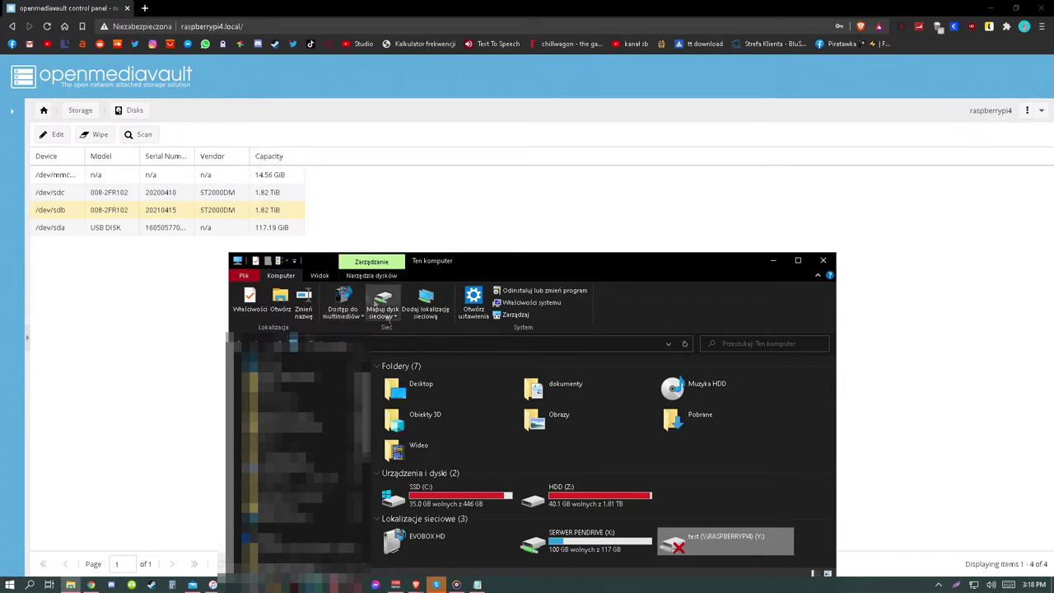
pyautogui.moveTo(500, 262); pyautogui.dragTo(454, 129)
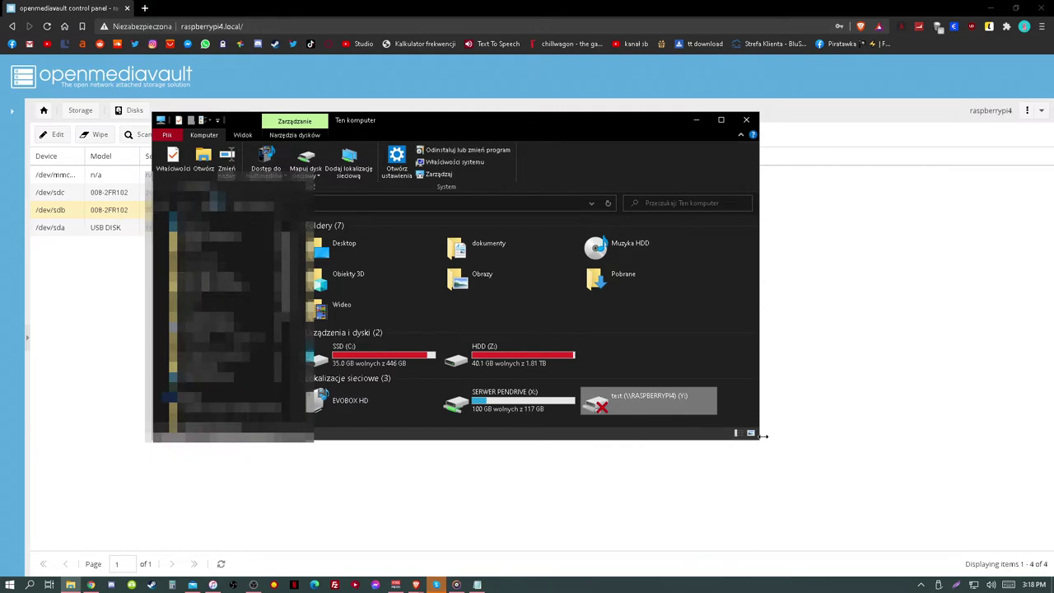
pyautogui.moveTo(764, 436); pyautogui.dragTo(800, 524)
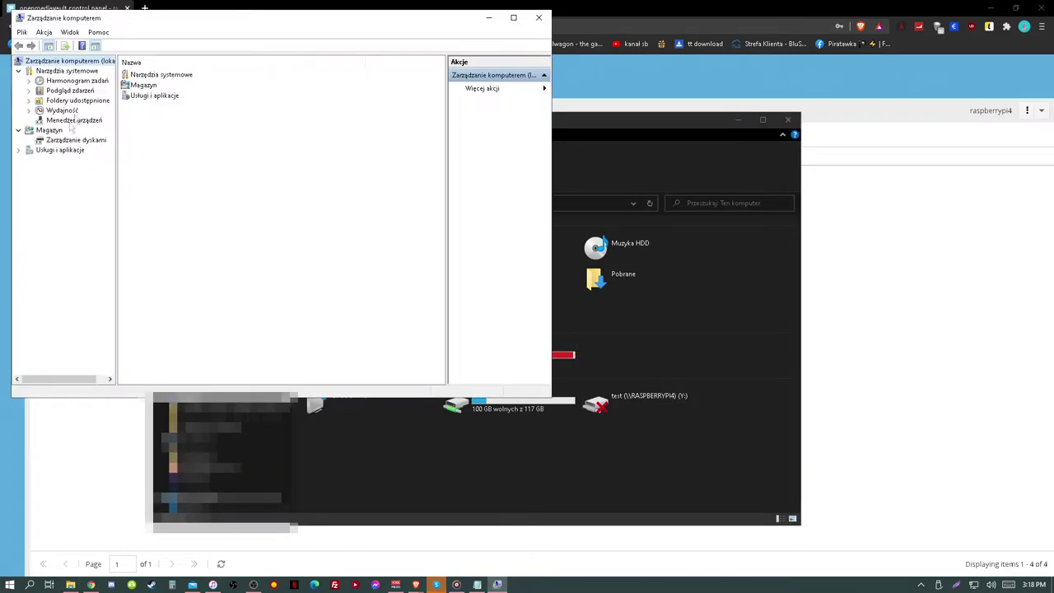
pyautogui.click(71, 140)
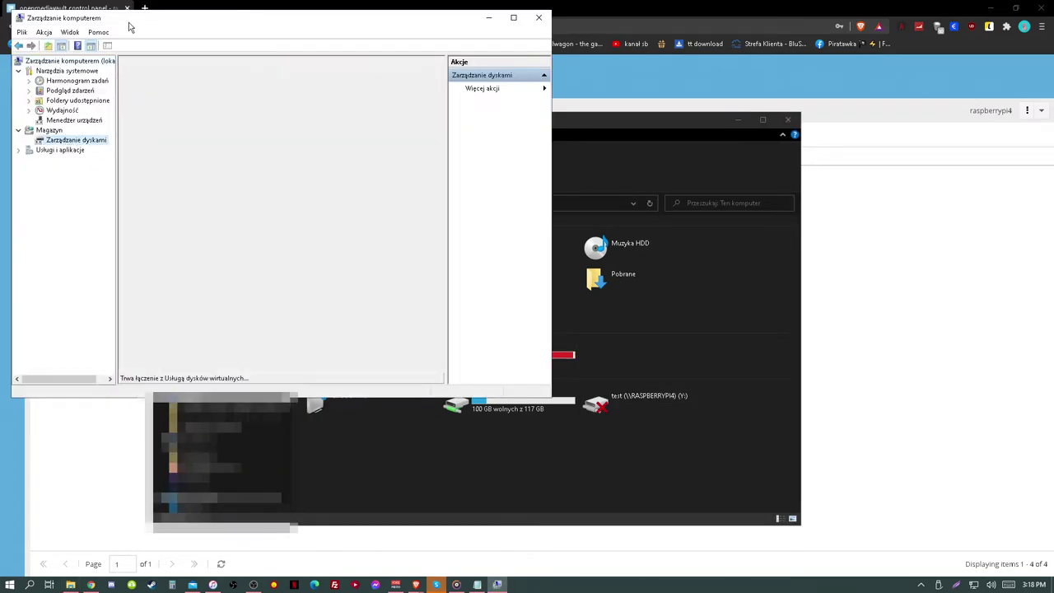
# Initialize the new 1863 GB Disk 6 with a GPT partition style
pyautogui.moveTo(130, 27); pyautogui.dragTo(268, 136)
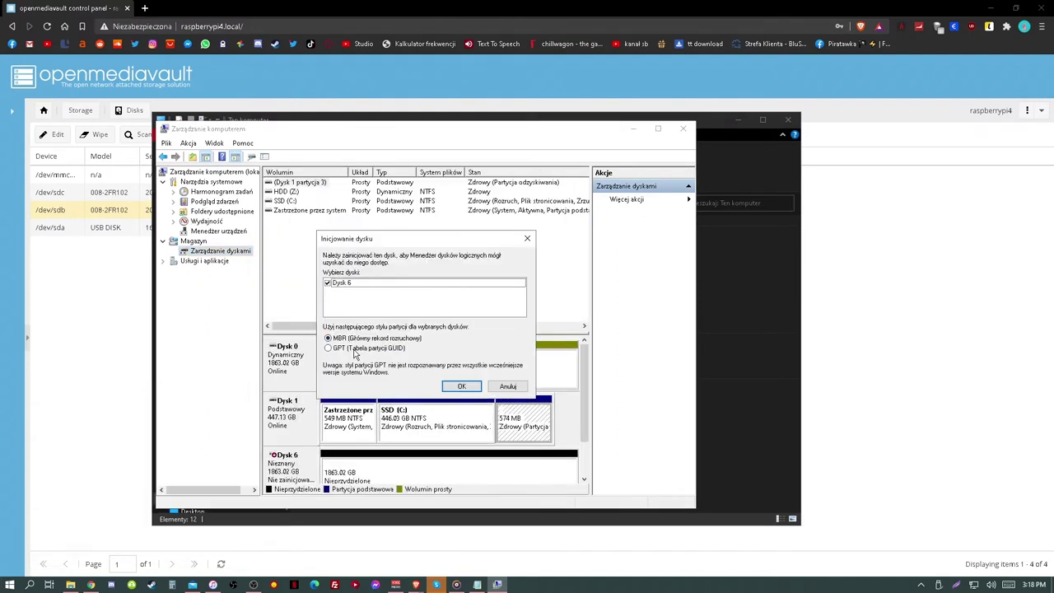
pyautogui.click(507, 386)
pyautogui.scroll(-1, 553, 381)
pyautogui.rightClick(315, 426)
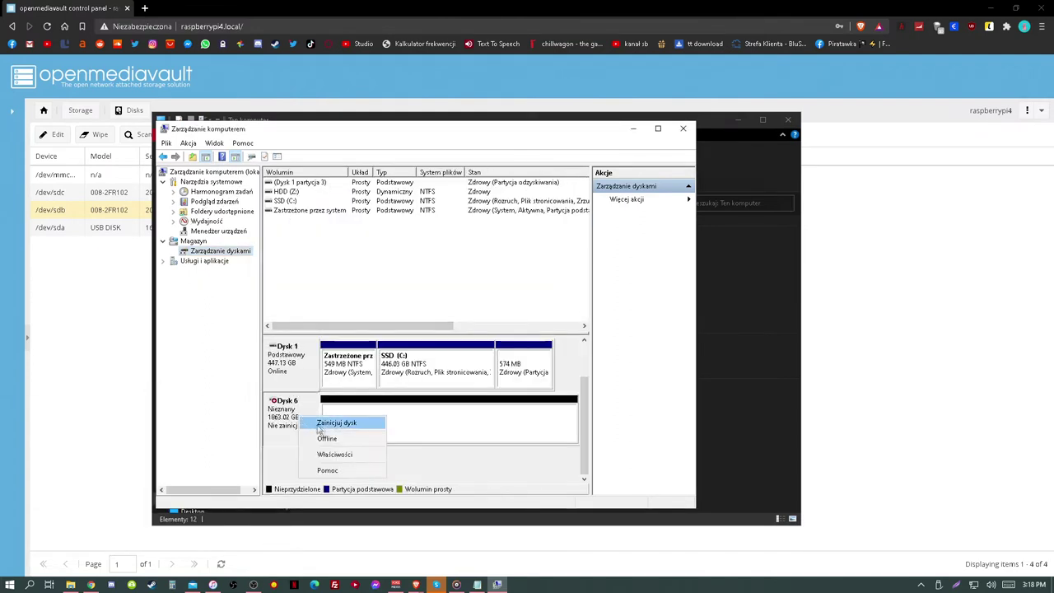
pyautogui.click(334, 422)
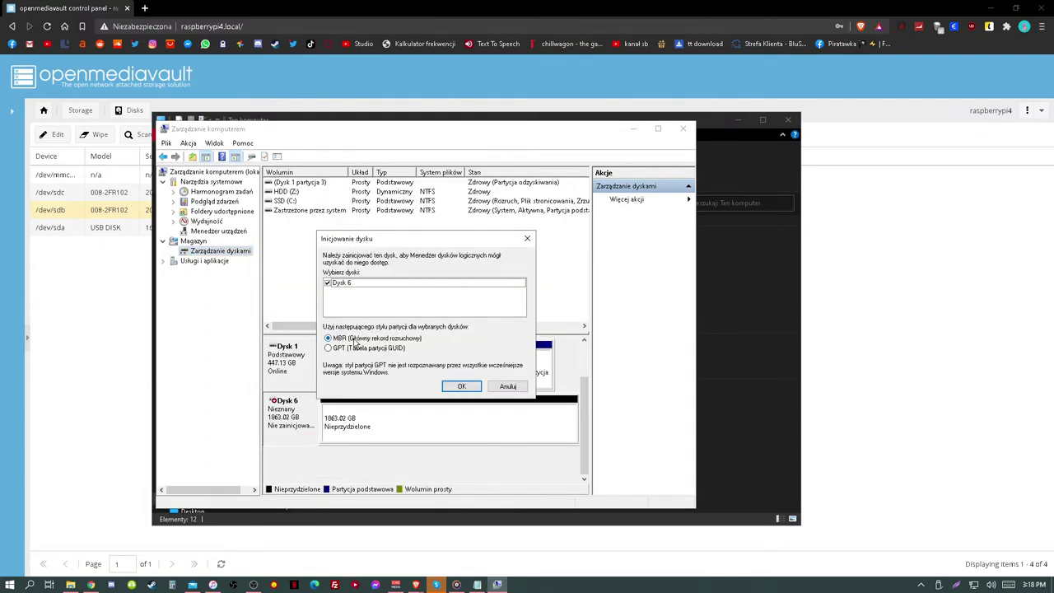
pyautogui.click(461, 386)
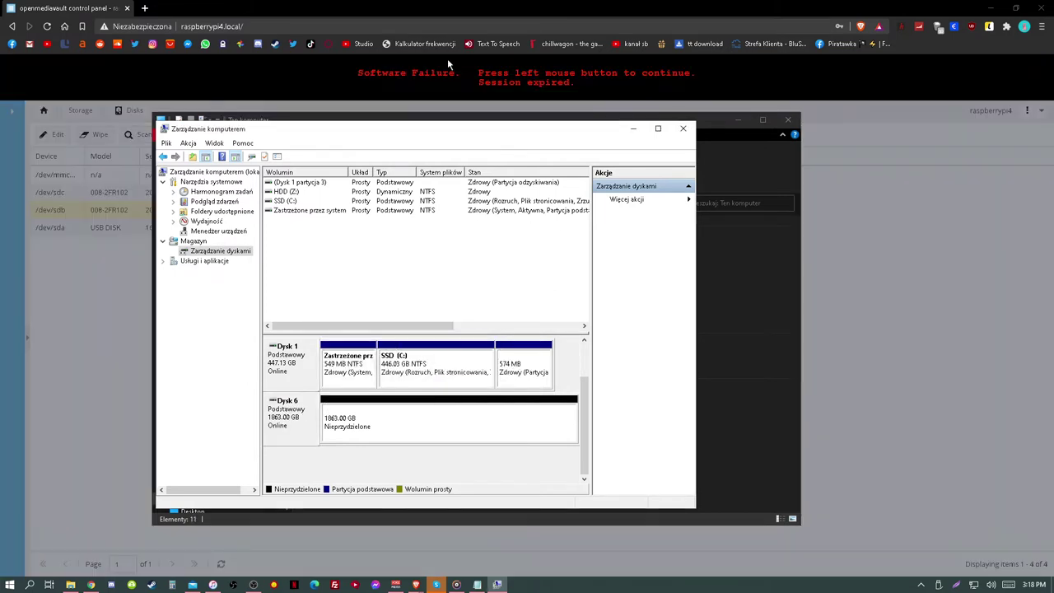
# Create a full-size NTFS simple volume on Disk 6 as drive D, labelled 'eeeeeeee'
pyautogui.rightClick(414, 422)
pyautogui.click(436, 428)
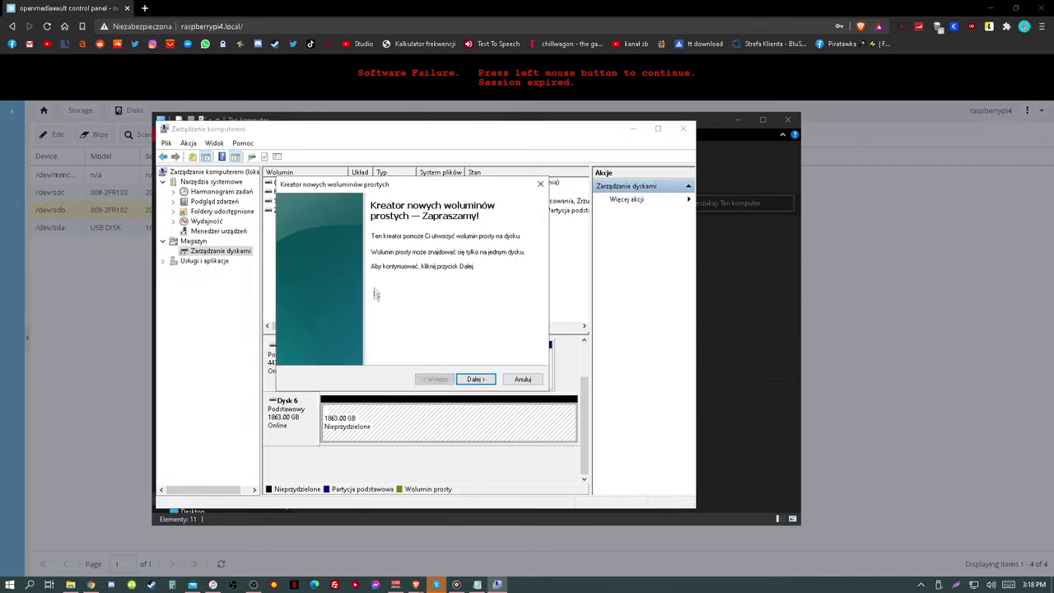
pyautogui.click(473, 380)
pyautogui.click(472, 381)
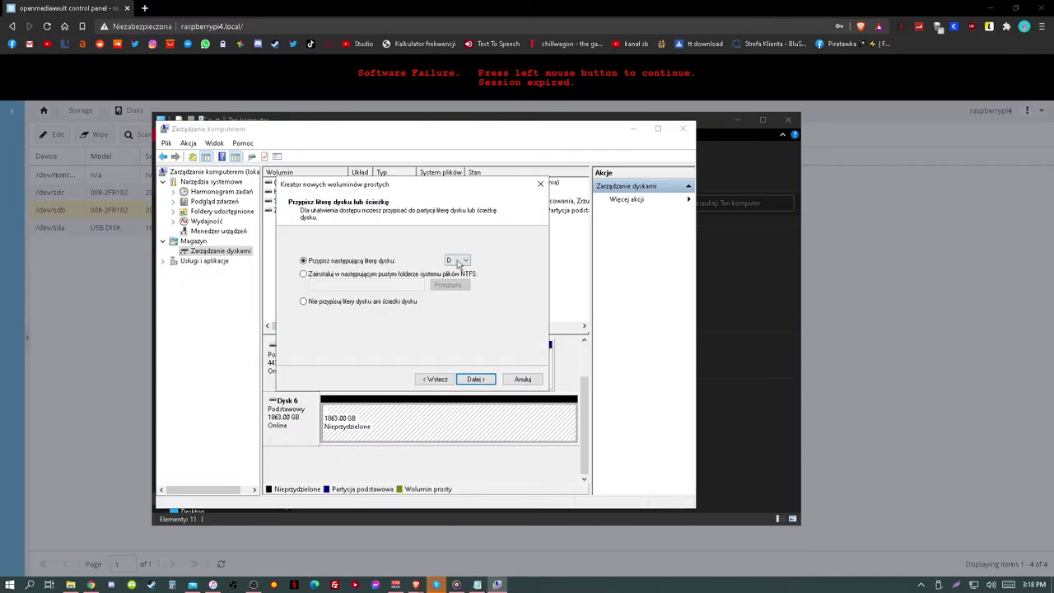
pyautogui.click(474, 379)
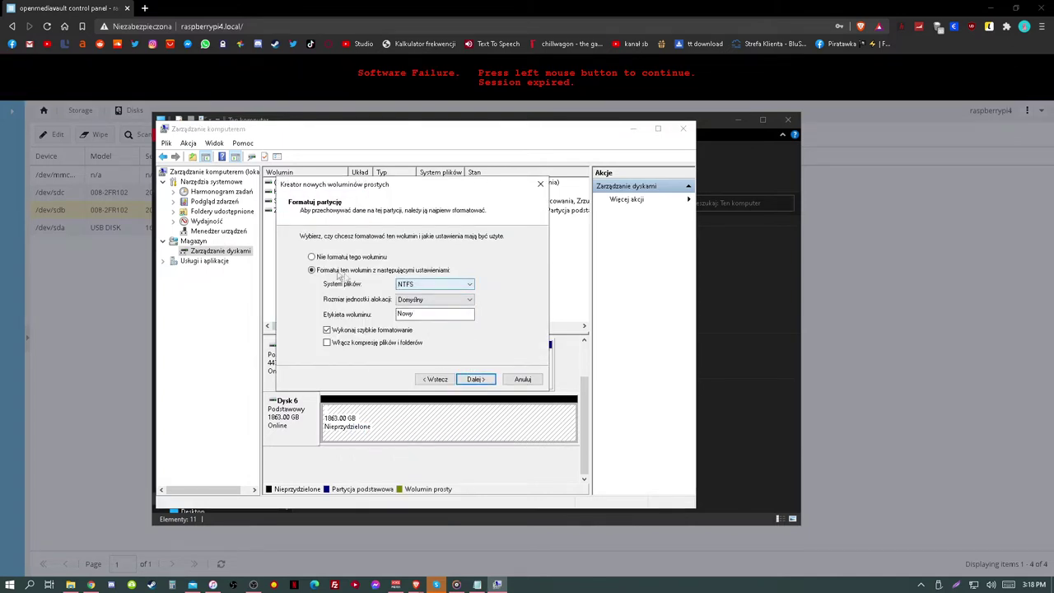
pyautogui.click(430, 313)
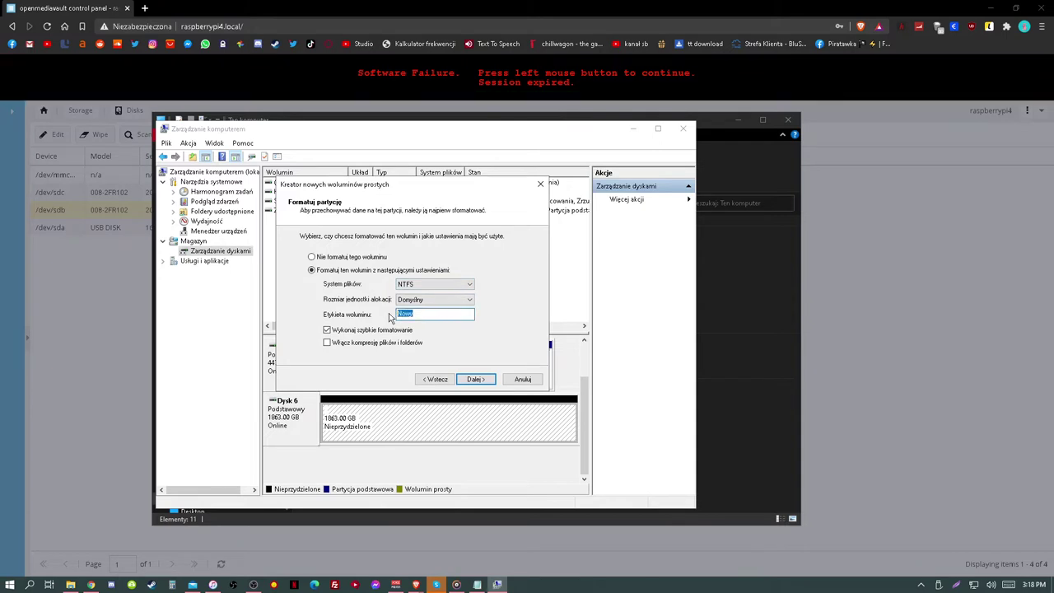
pyautogui.write('eeeeeeee')
pyautogui.click(475, 378)
pyautogui.click(475, 378)
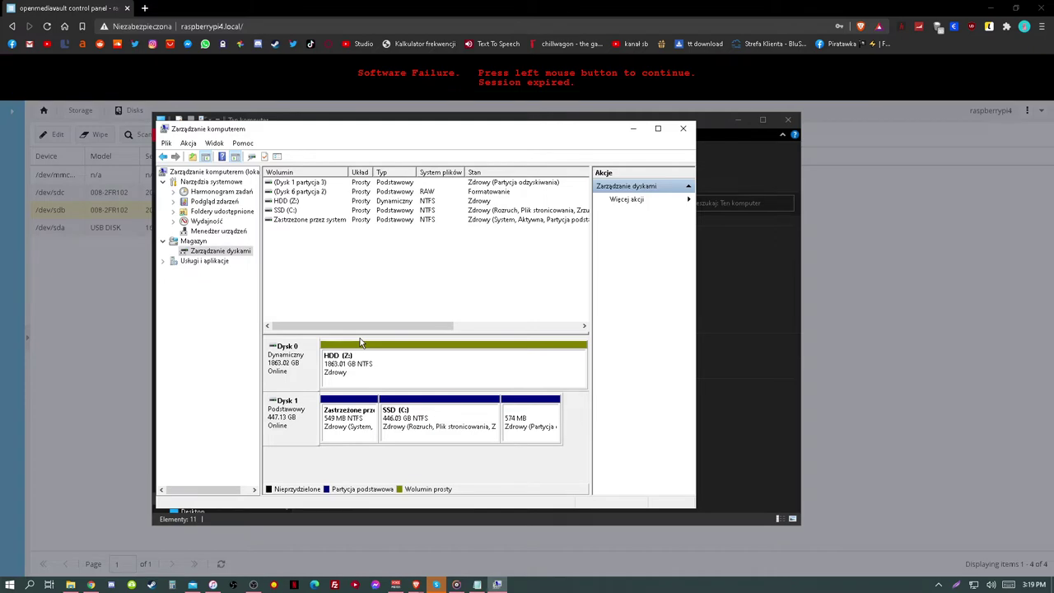
# Close Disk Management and Computer Management, then return to the expired openmediavault page
pyautogui.click(712, 120)
pyautogui.hotkey('alt', 'Tab')
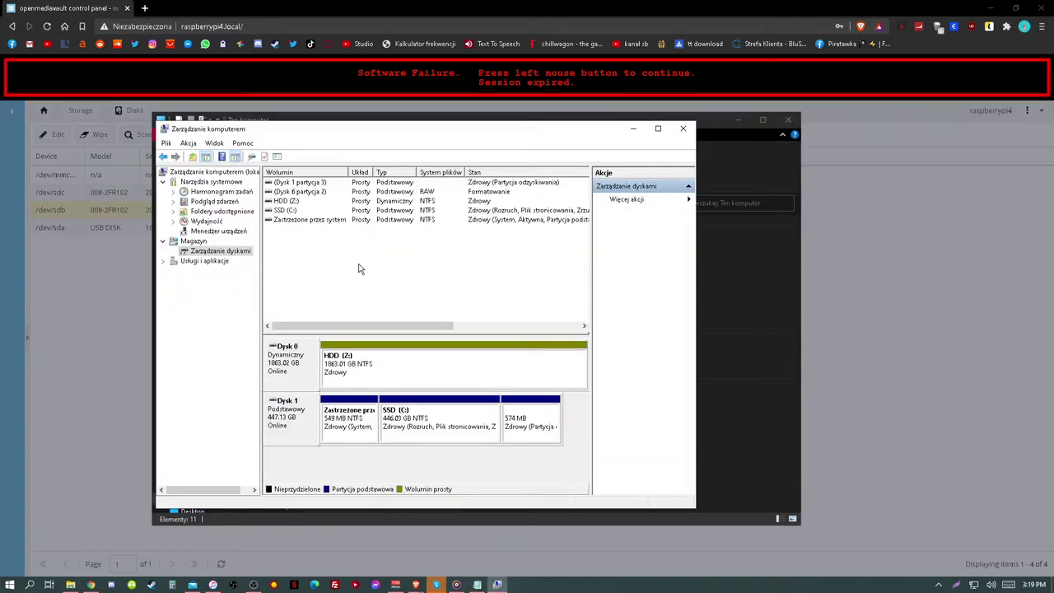
pyautogui.hotkey('alt', 'Tab')
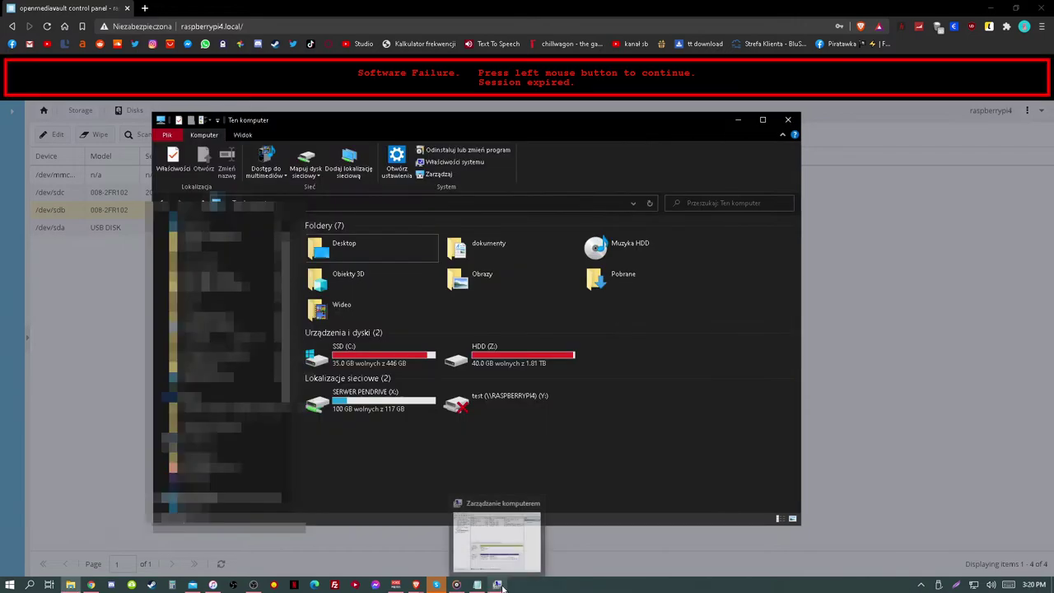
pyautogui.hotkey('alt', 'Tab')
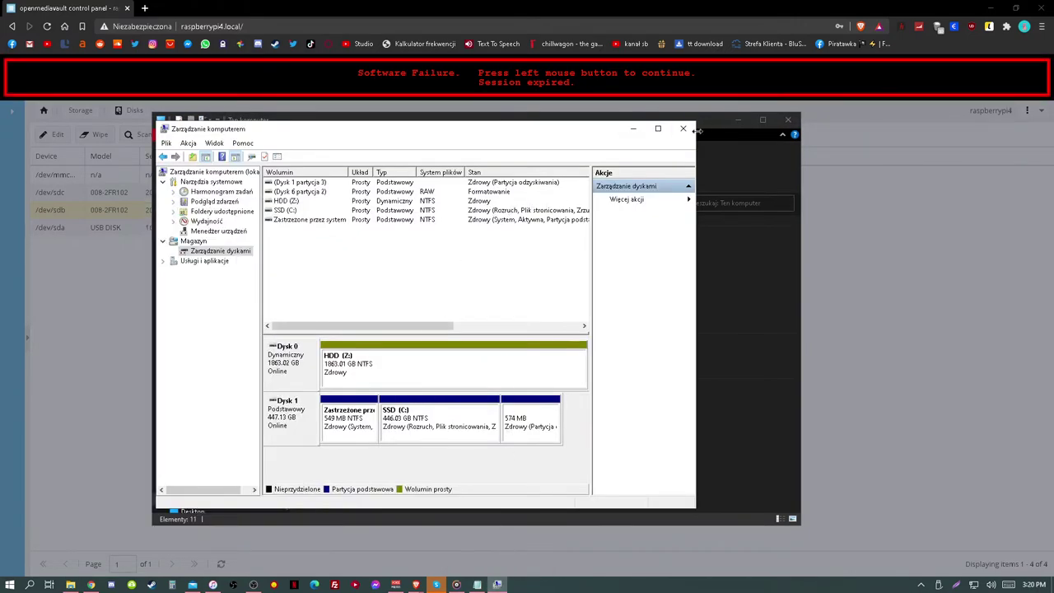
pyautogui.click(682, 129)
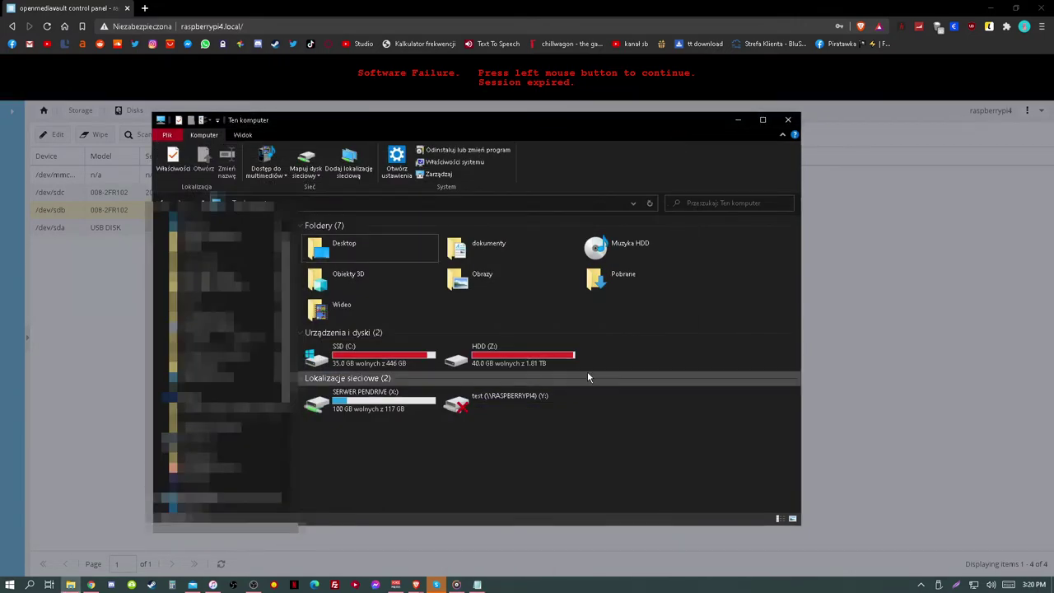
pyautogui.hotkey('alt', 'Tab')
pyautogui.click(491, 346)
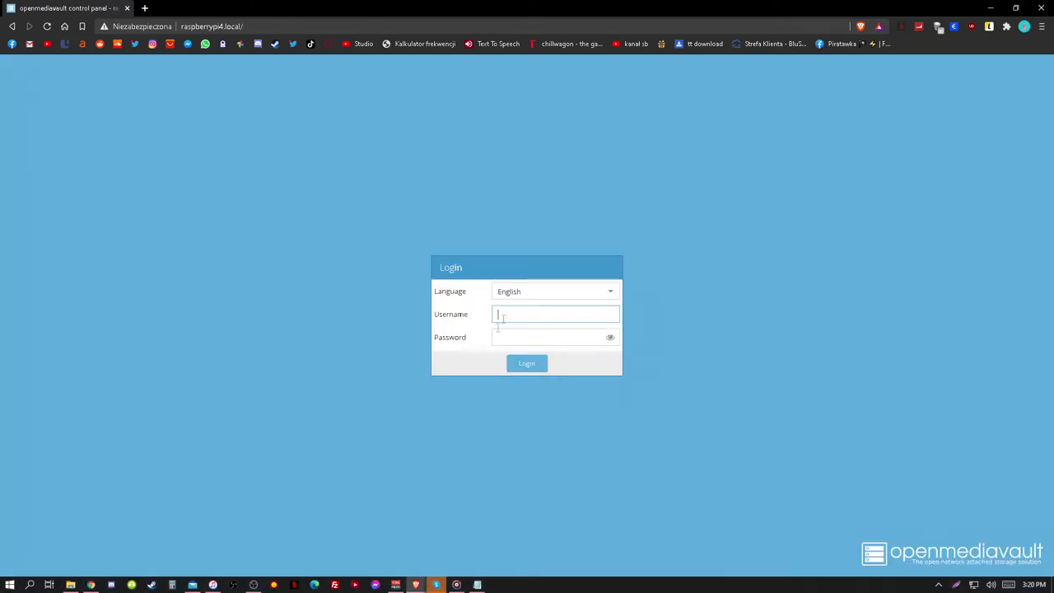
# Log back into openmediavault, correcting the mistyped password after the error
pyautogui.press('Down')
pyautogui.press('Return')
pyautogui.press('Return')
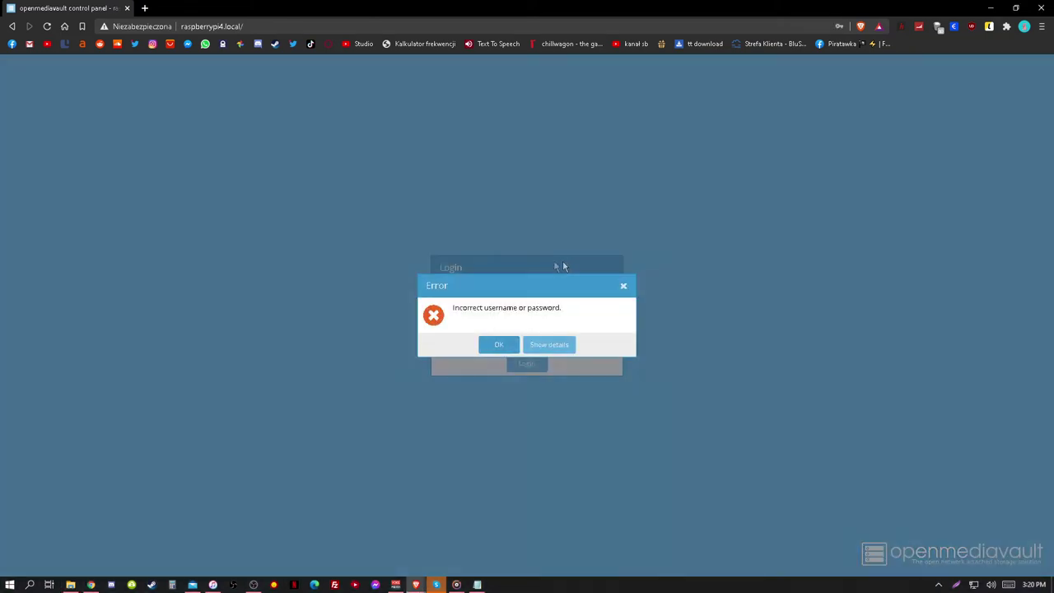
pyautogui.click(493, 343)
pyautogui.click(609, 337)
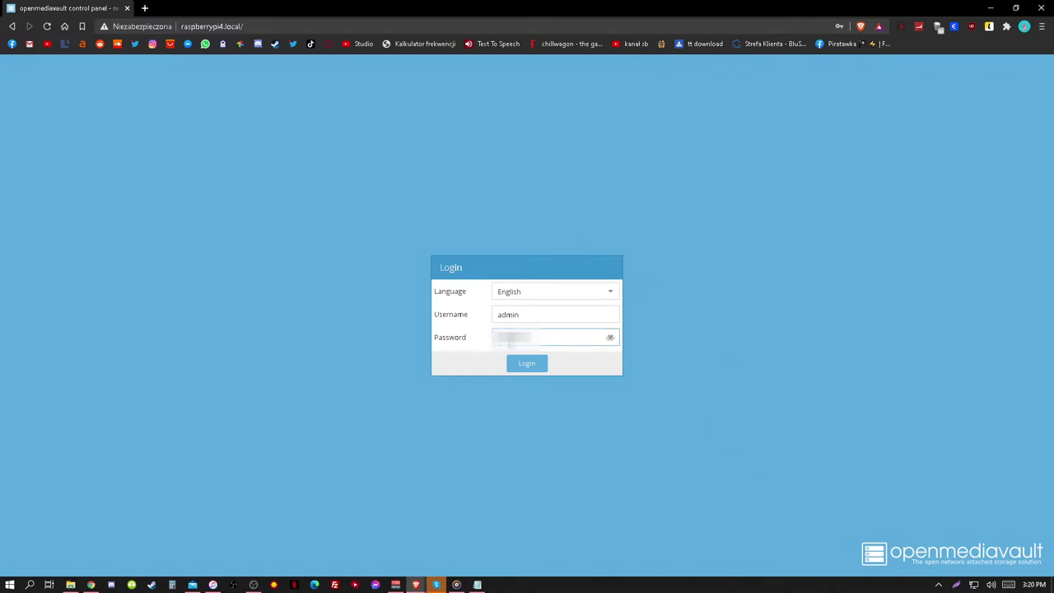
pyautogui.press('Return')
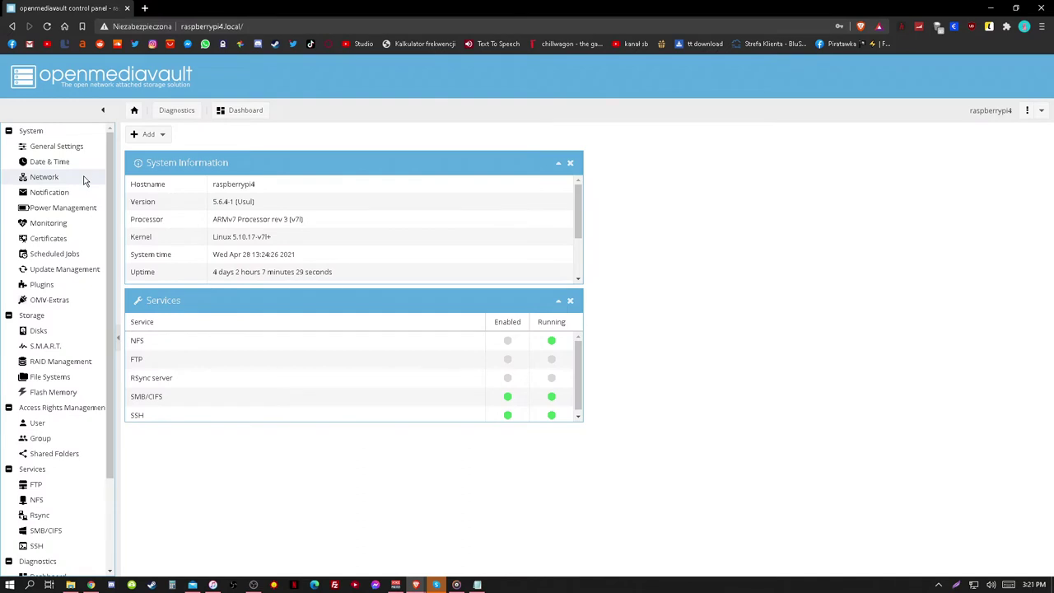
# Check /dev/sdc in Disks and the unmounted NTFS /dev/sdc2 'Nowy' in File Systems
pyautogui.click(38, 331)
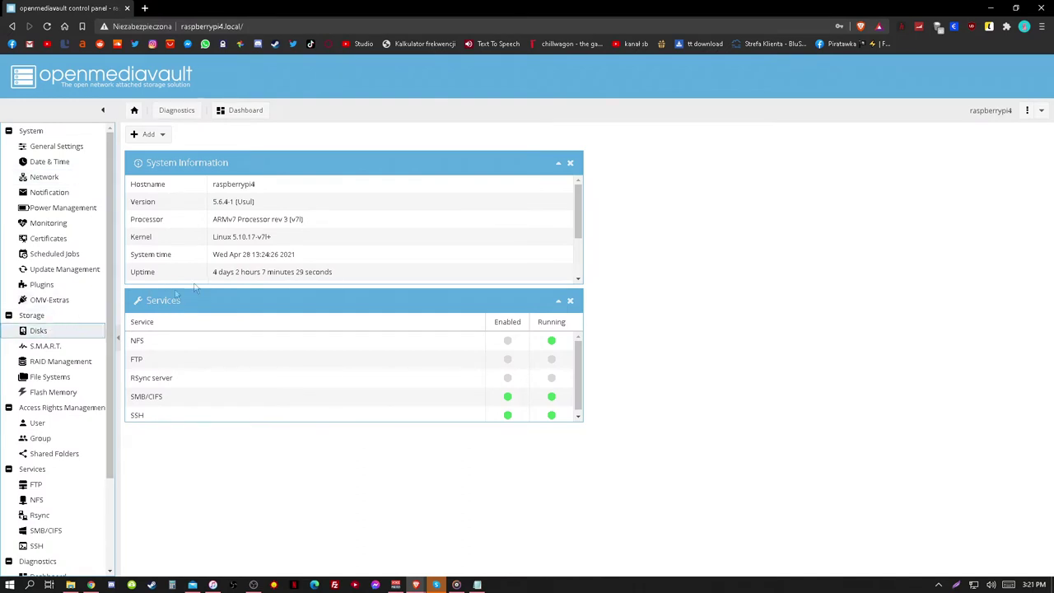
pyautogui.click(148, 192)
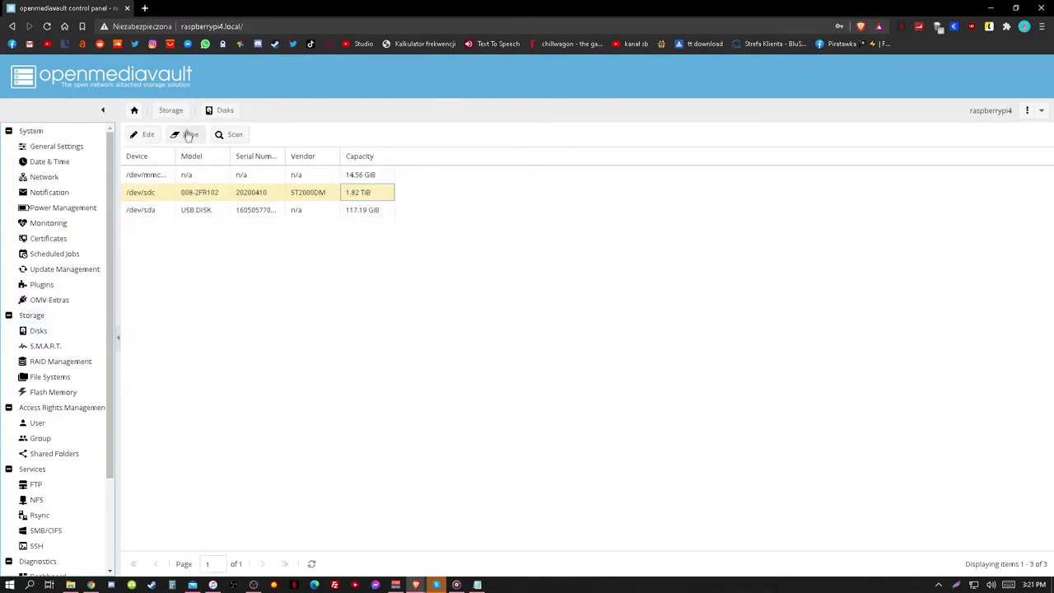
pyautogui.click(147, 134)
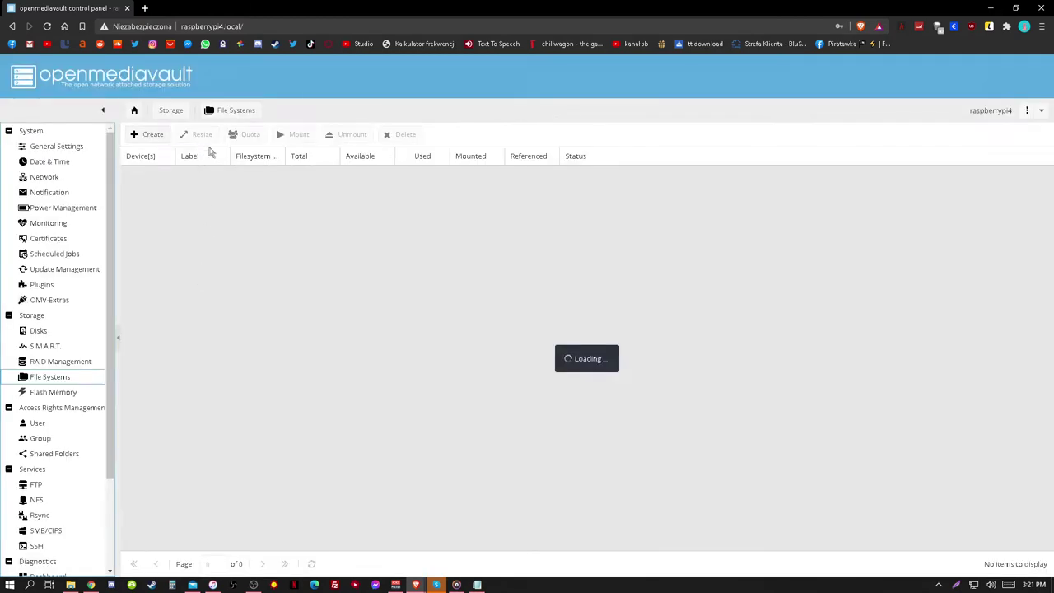
pyautogui.click(206, 194)
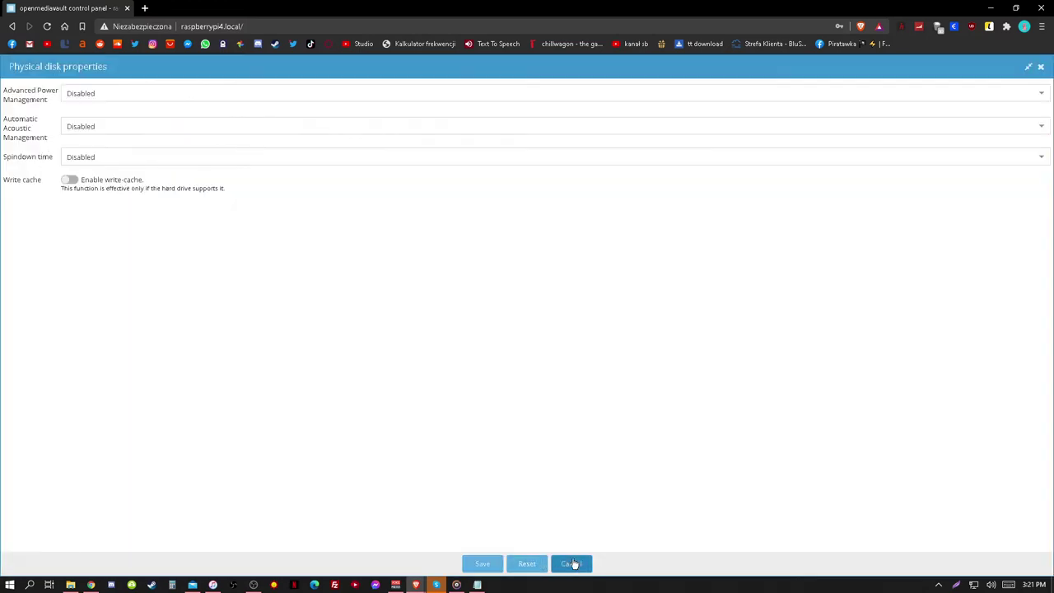
pyautogui.click(572, 563)
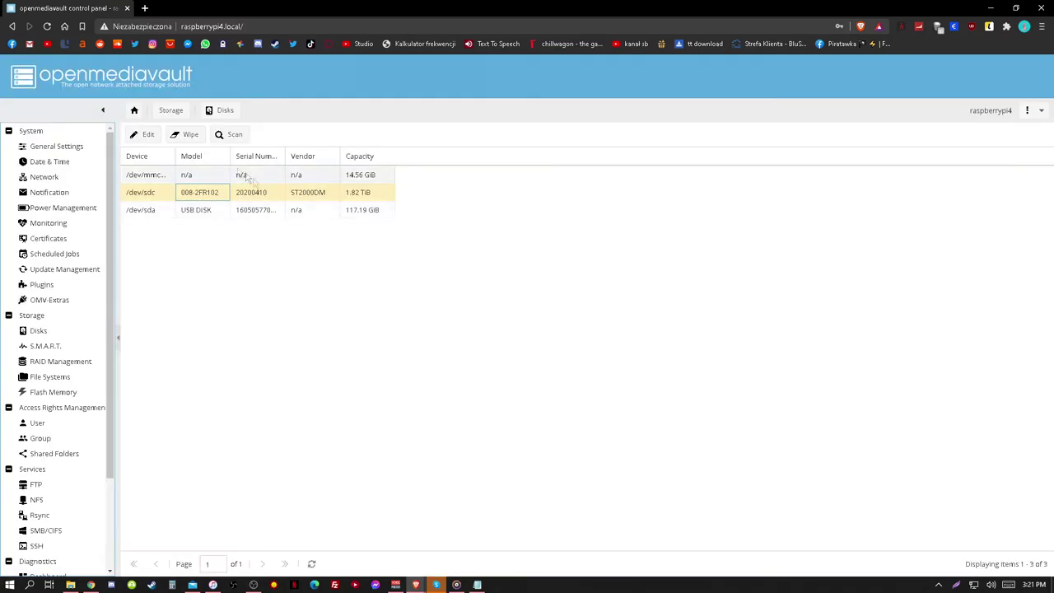
# Run a scan on the Disks page for new devices and let it reach 100%
pyautogui.scroll(-3, 66, 386)
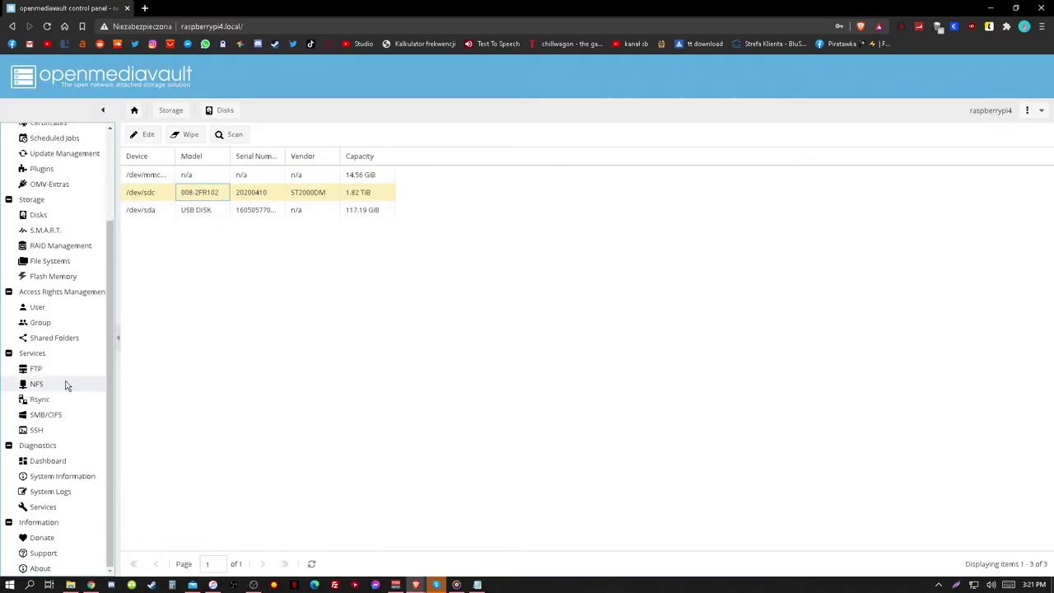
pyautogui.scroll(3, 67, 386)
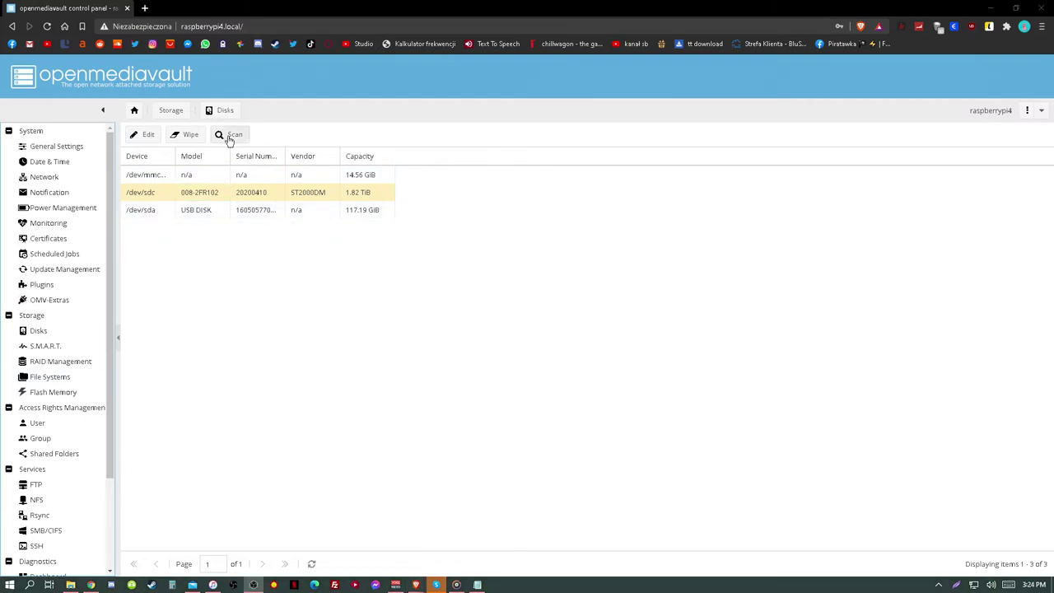
pyautogui.click(231, 135)
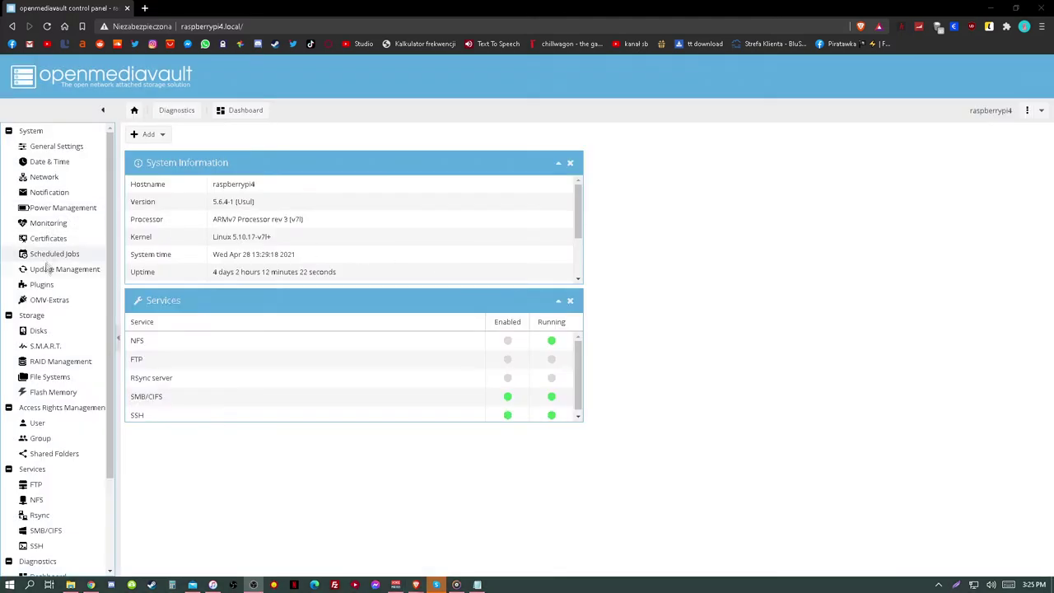
# Refresh the Disks list, still three drives, select /dev/sdc, and bring up This PC
pyautogui.click(51, 331)
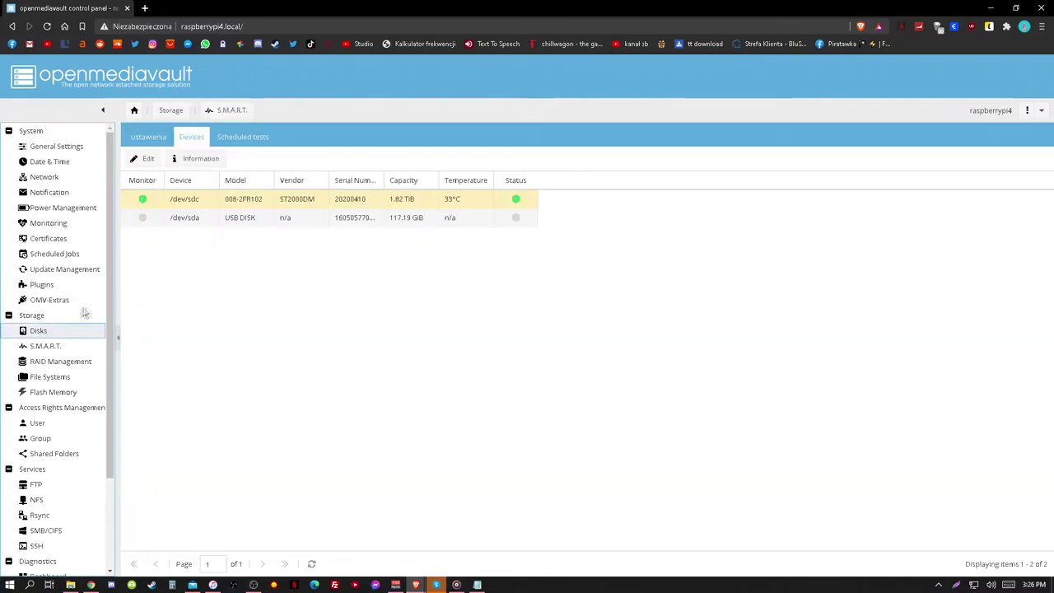
pyautogui.click(82, 329)
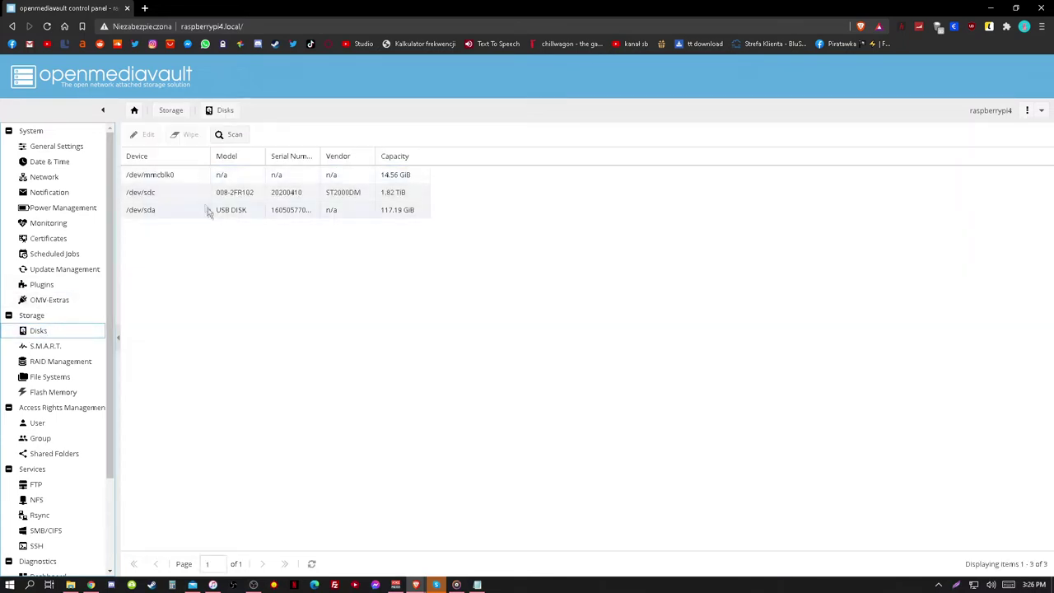
pyautogui.click(190, 196)
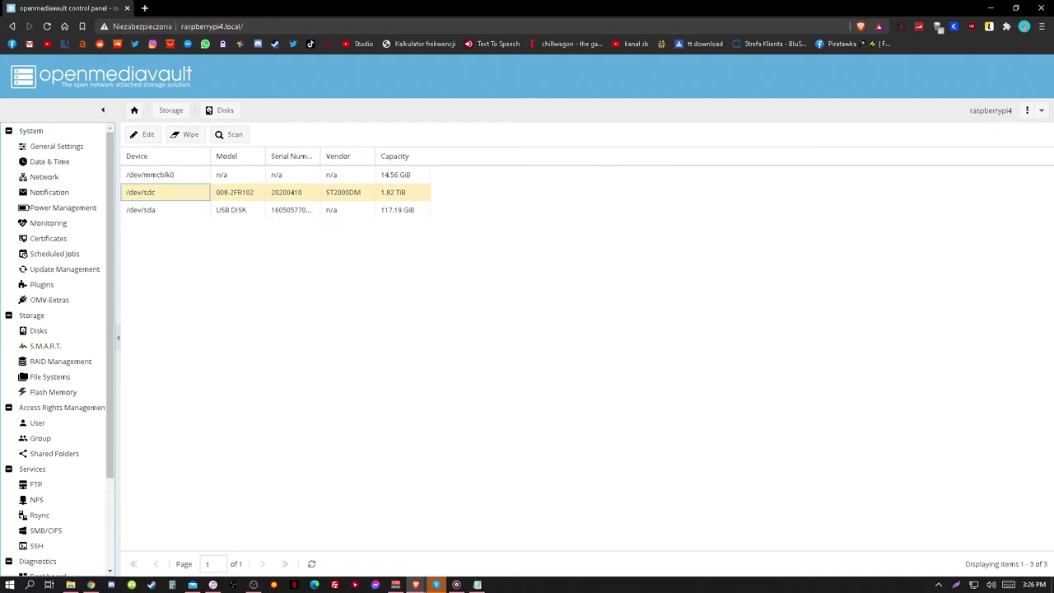
pyautogui.click(233, 584)
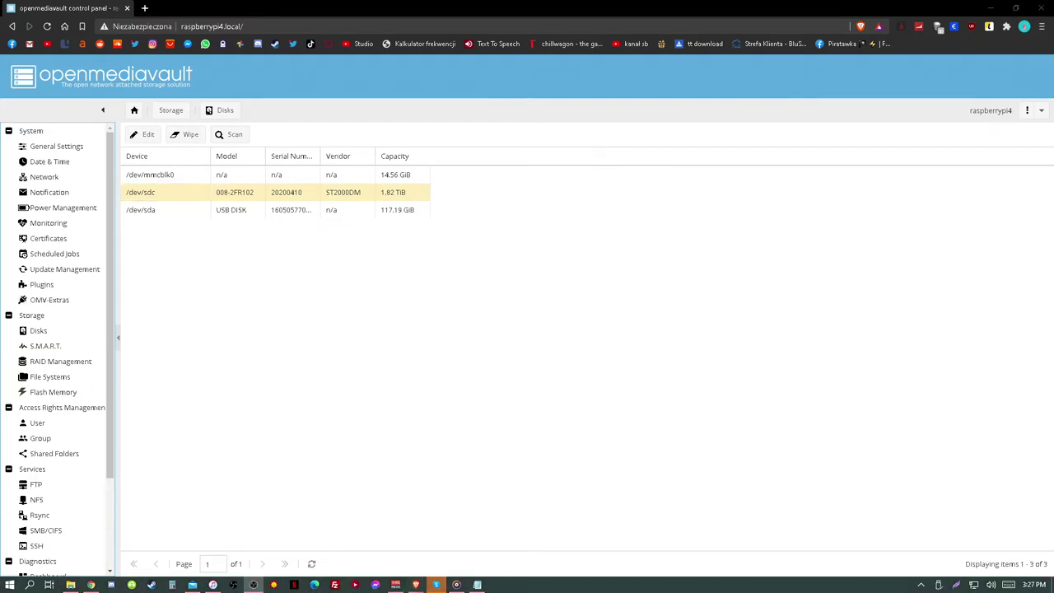
pyautogui.click(71, 584)
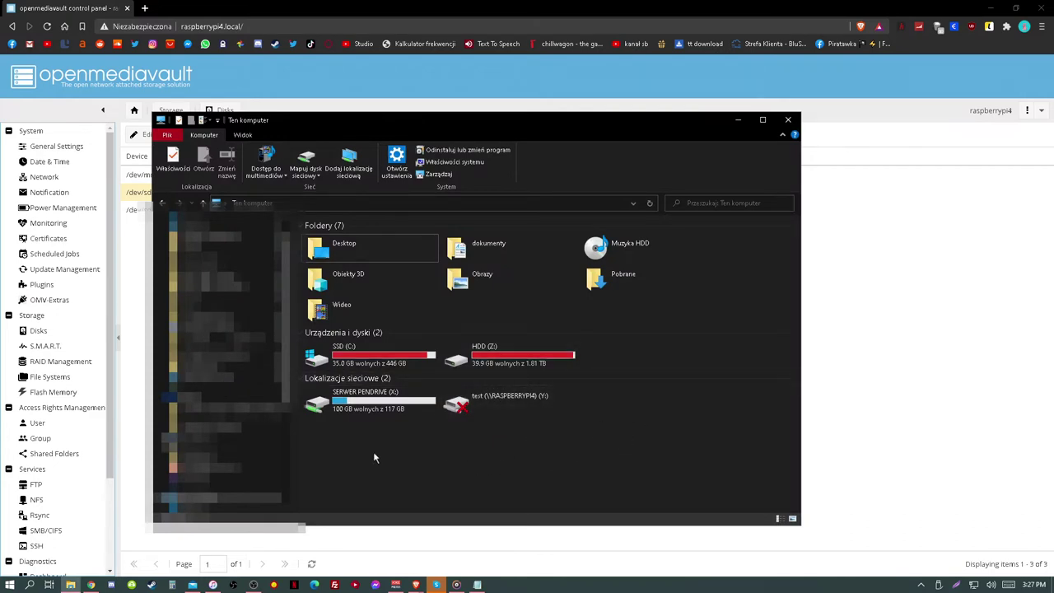
# Search 'zarz' to open Computer Management, showing Disk 6's 1863 GB RAW partition
pyautogui.scroll(-3, 218, 445)
pyautogui.rightClick(277, 331)
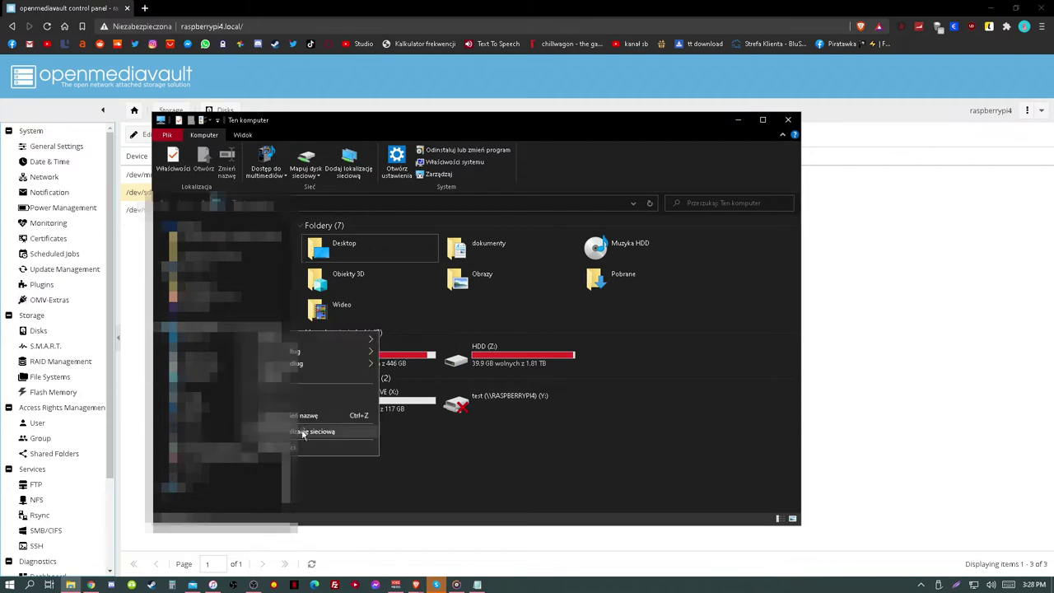
pyautogui.click(402, 453)
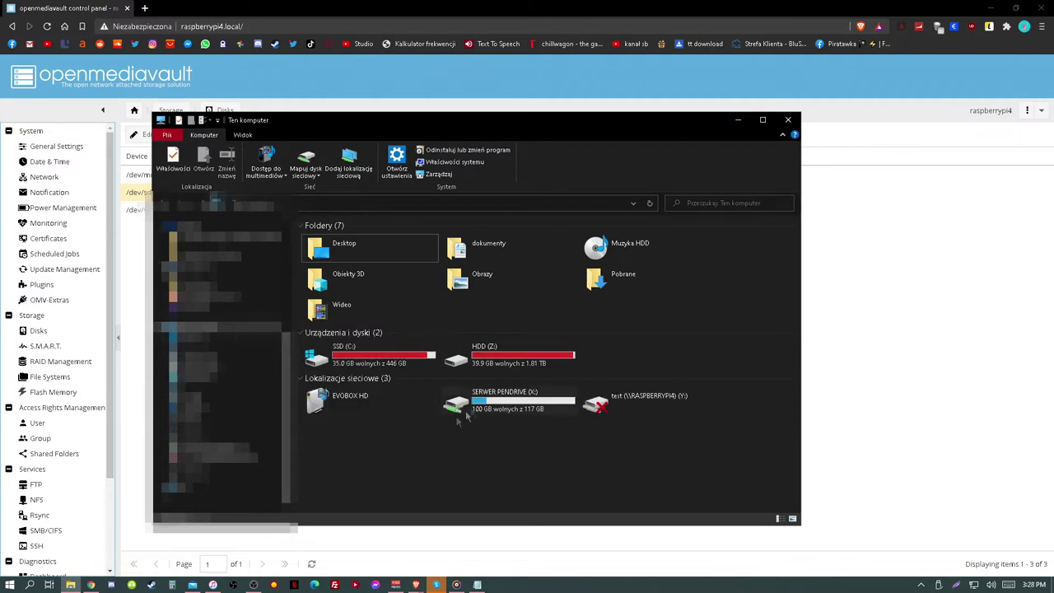
pyautogui.press('super')
pyautogui.write('zarz')
pyautogui.press('Return')
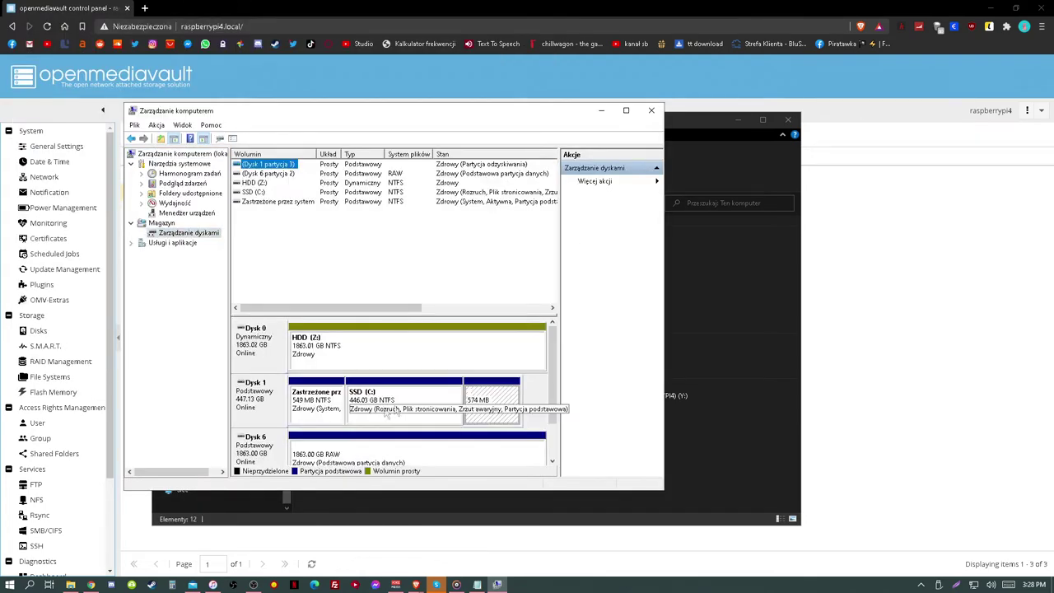
# Format Disk 6's RAW partition as NTFS with label 'tyrthghfbfghfghh', accepting the erase warning
pyautogui.scroll(-2, 539, 366)
pyautogui.rightClick(327, 415)
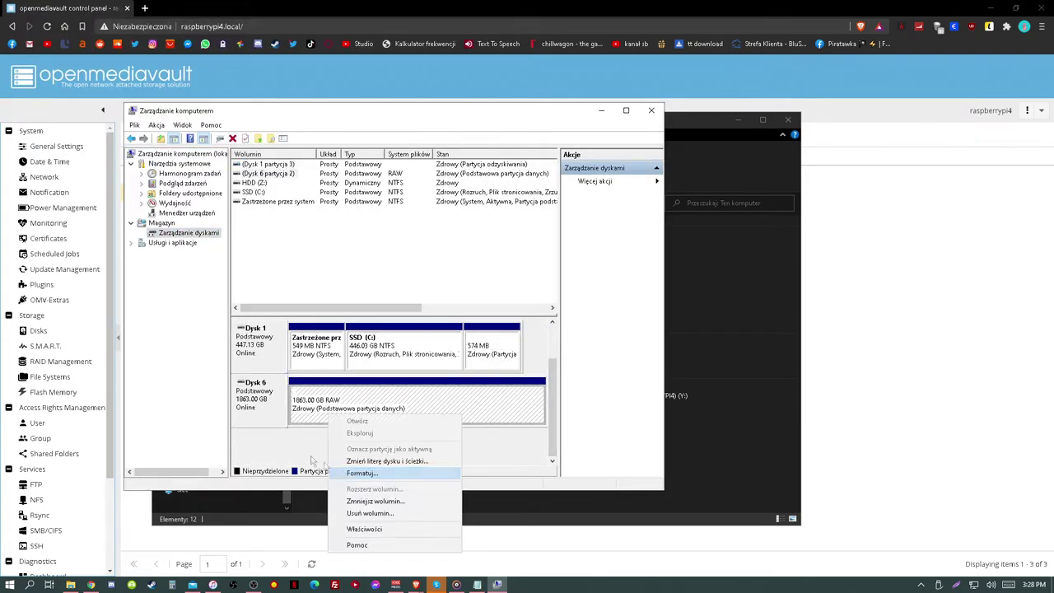
pyautogui.click(362, 472)
pyautogui.write('tyrthghfbfghfghh')
pyautogui.click(409, 346)
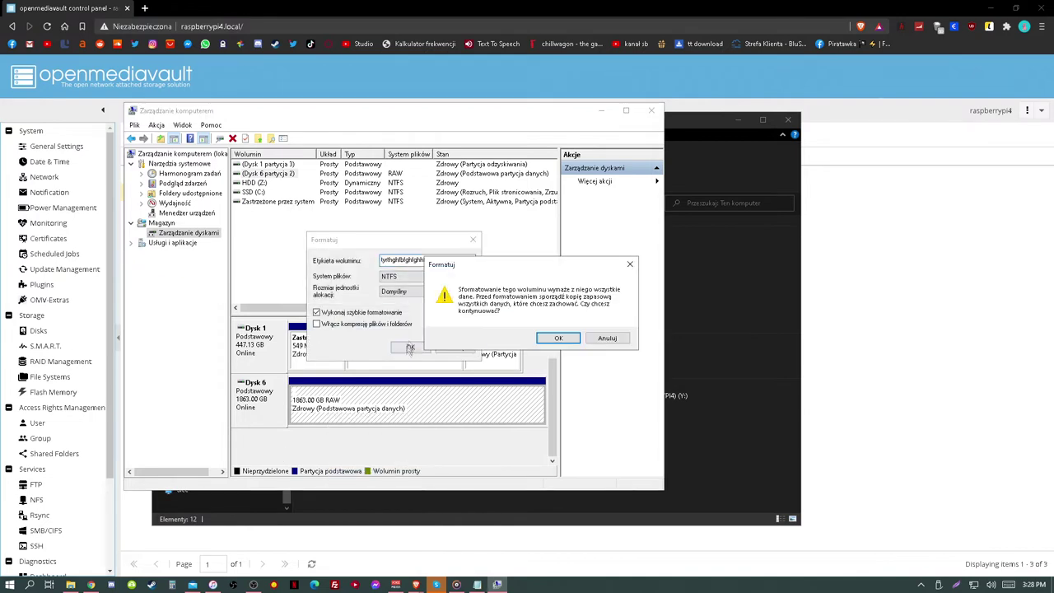
pyautogui.click(558, 339)
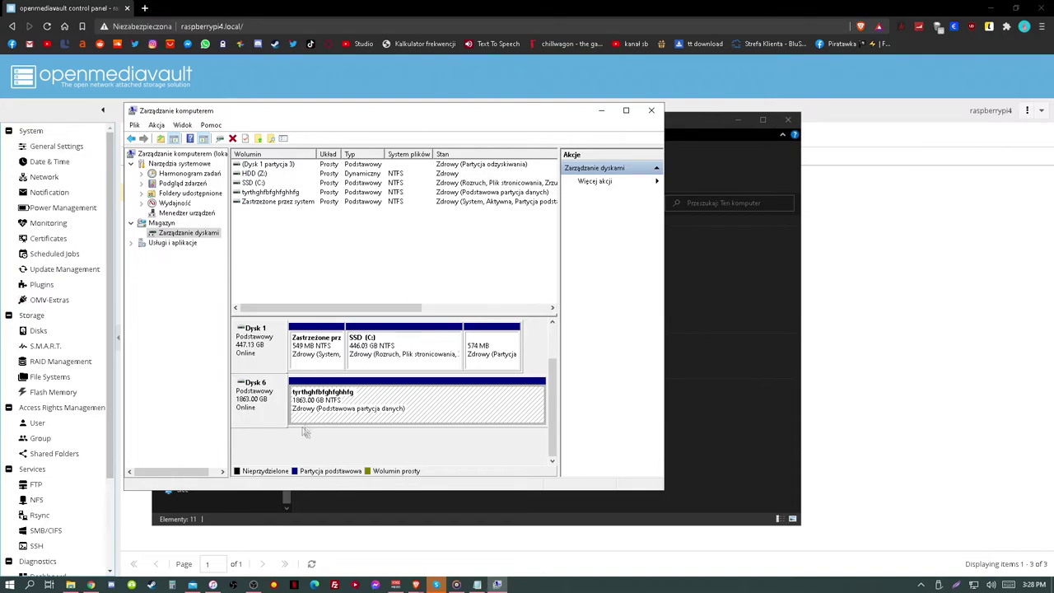
# Refresh the This PC drive list and inspect Disk 6's newly formatted partition
pyautogui.moveTo(324, 110); pyautogui.dragTo(612, 115)
pyautogui.rightClick(254, 442)
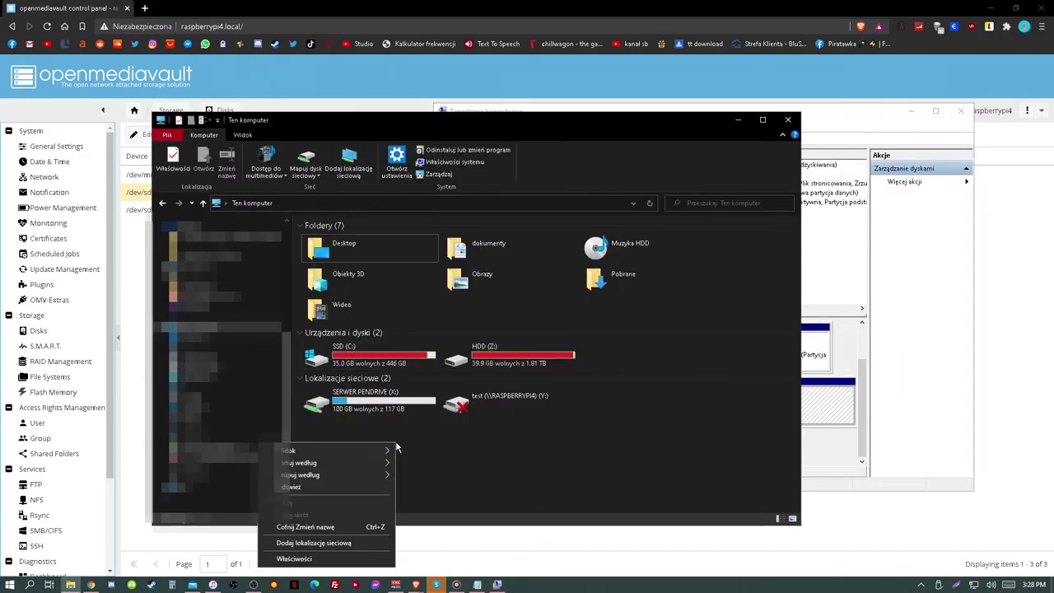
pyautogui.click(329, 497)
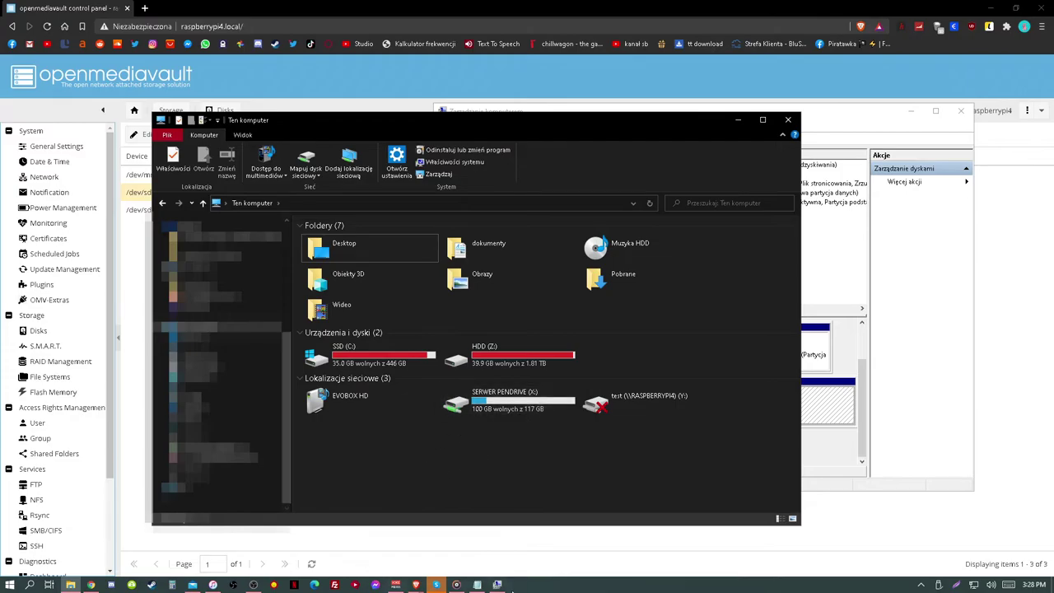
pyautogui.click(497, 583)
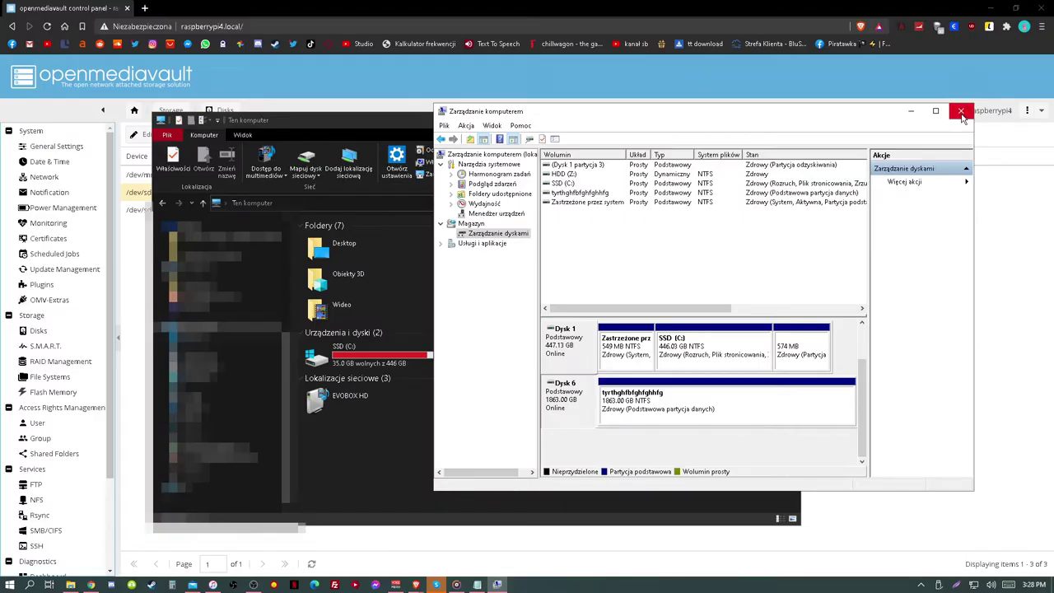
pyautogui.click(631, 416)
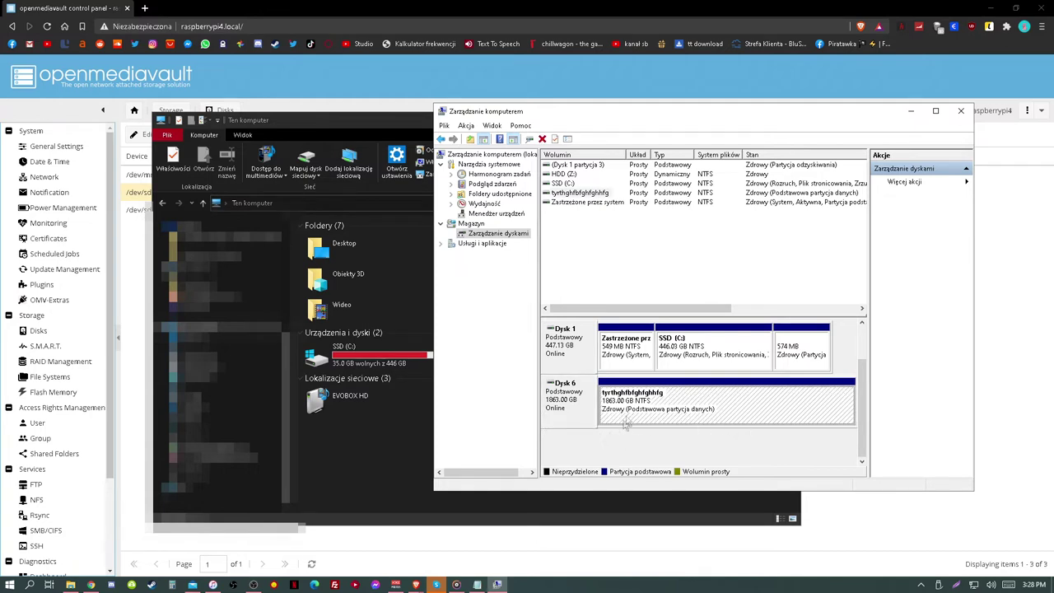
pyautogui.click(565, 419)
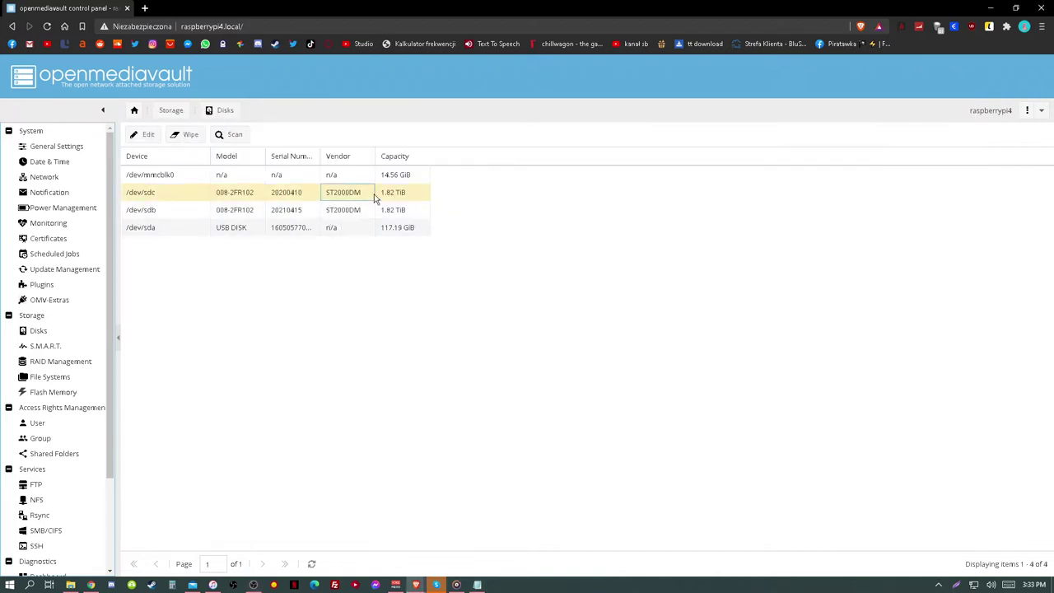
# Compare the 1.82 TiB /dev/sdb and /dev/sdc entries in the Disks list
pyautogui.click(400, 209)
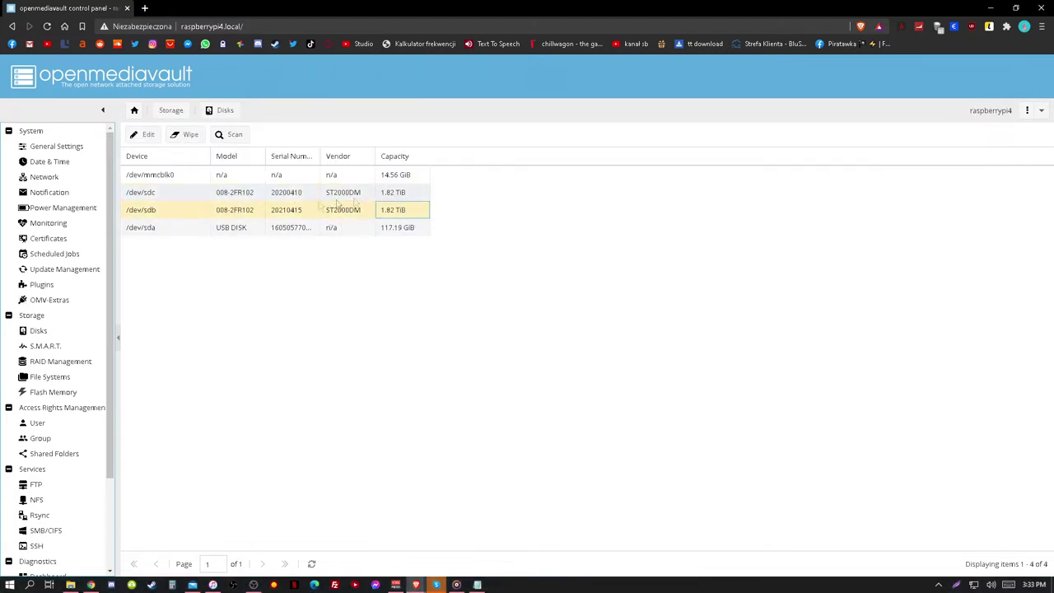
pyautogui.click(158, 212)
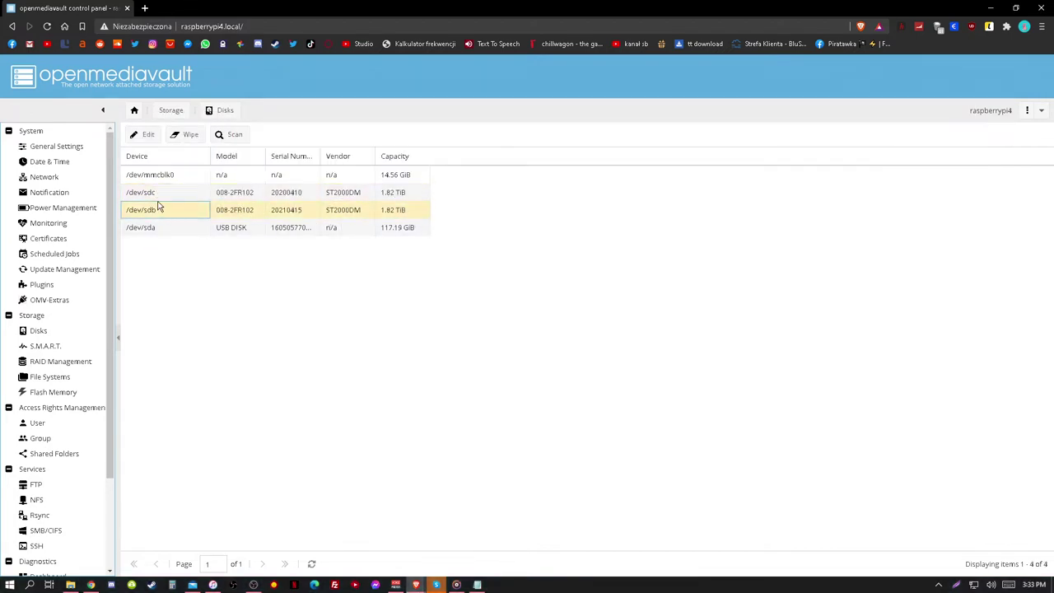
pyautogui.click(240, 211)
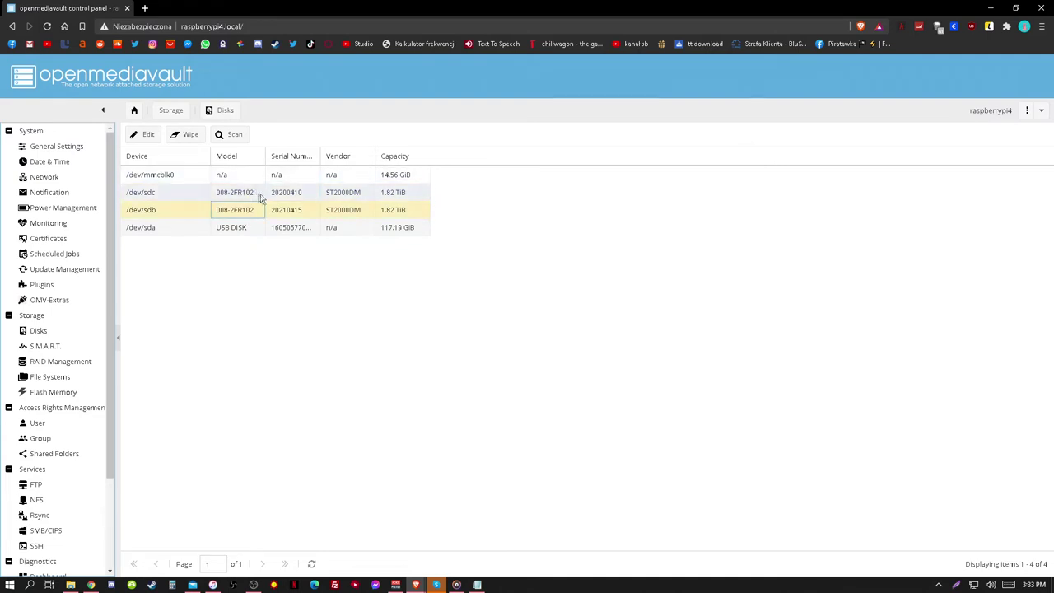
pyautogui.click(334, 196)
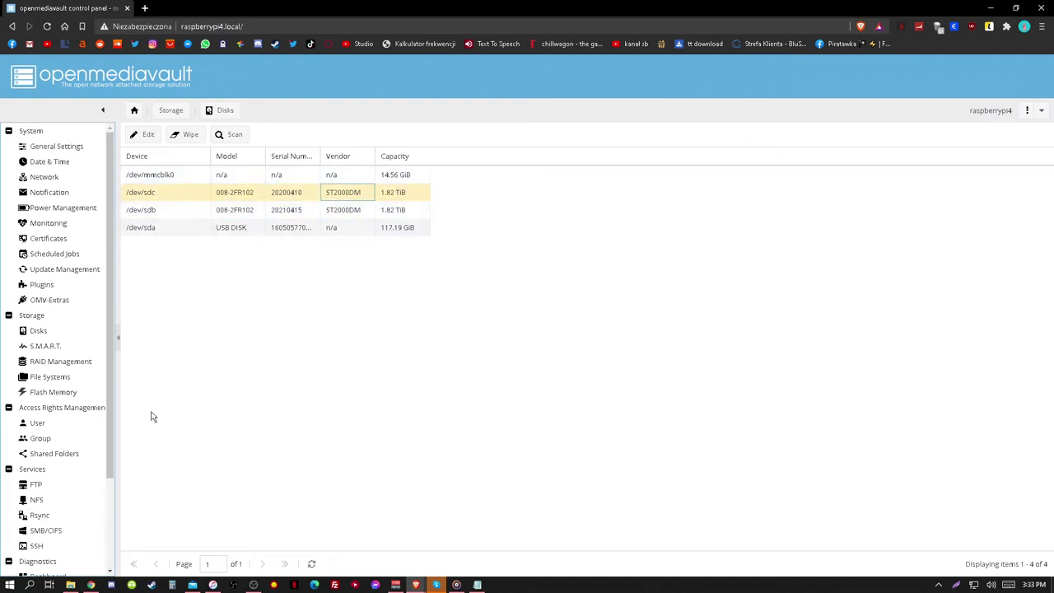
# Check both disks' S.M.A.R.T. health entries, then go to the empty RAID Management page
pyautogui.click(45, 345)
pyautogui.click(300, 202)
pyautogui.click(303, 216)
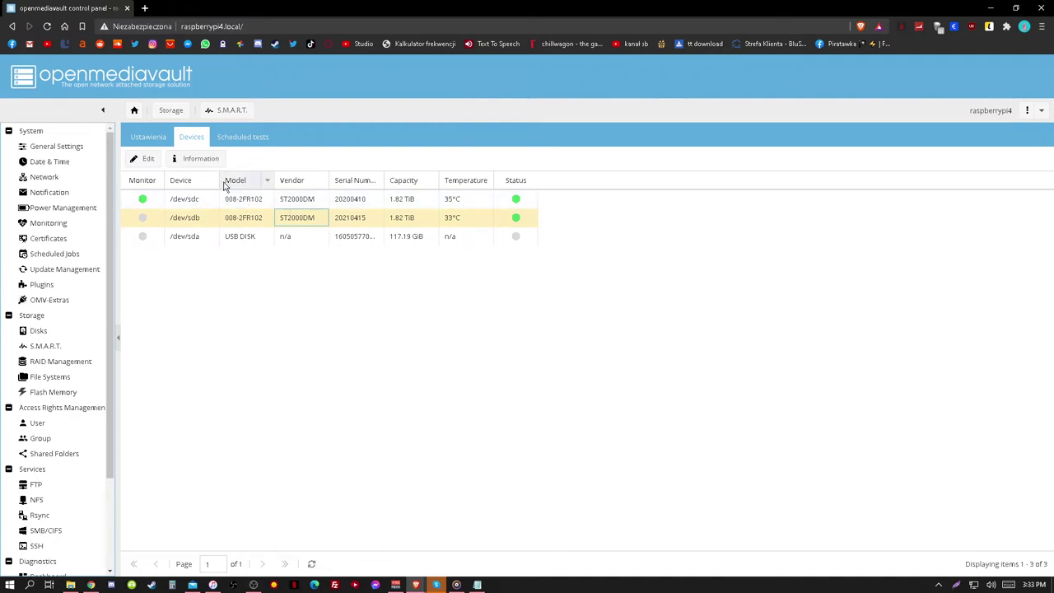
pyautogui.click(390, 205)
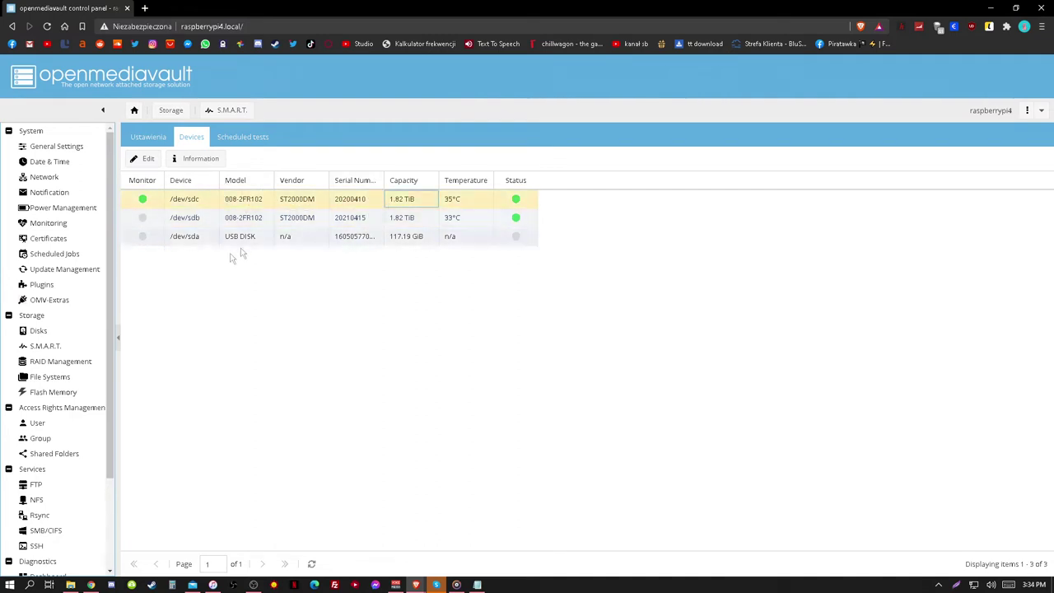
pyautogui.click(61, 360)
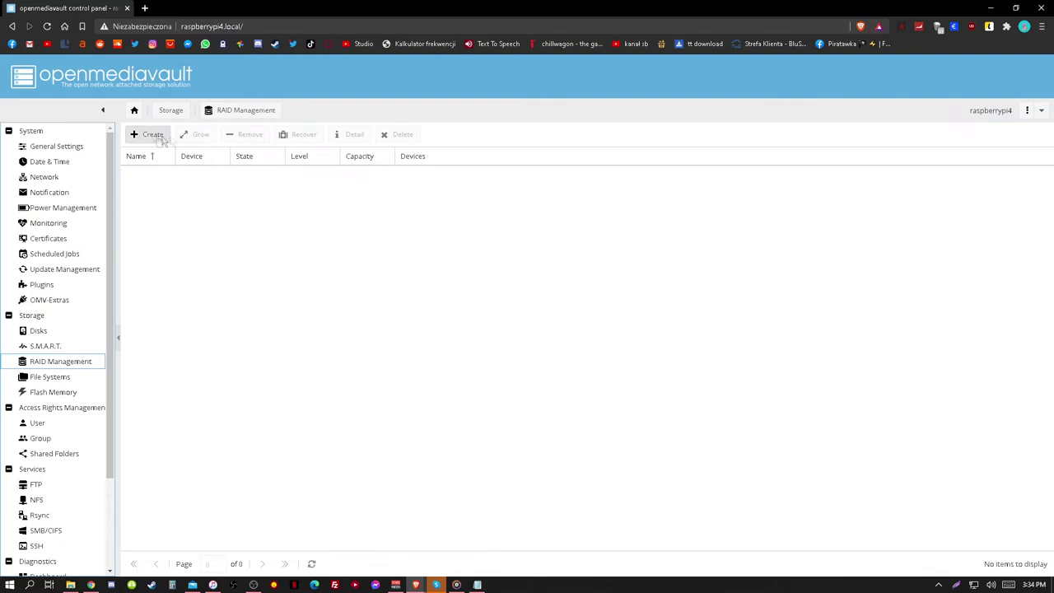
# Create a RAID device named 'dupa' at Mirror level, with no member devices yet
pyautogui.click(149, 135)
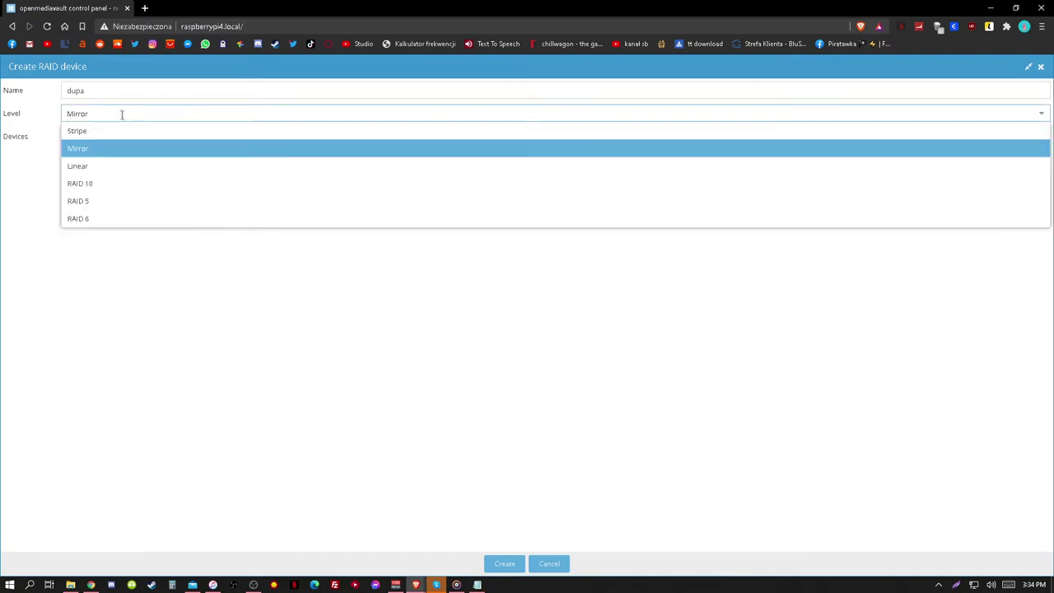
pyautogui.click(44, 194)
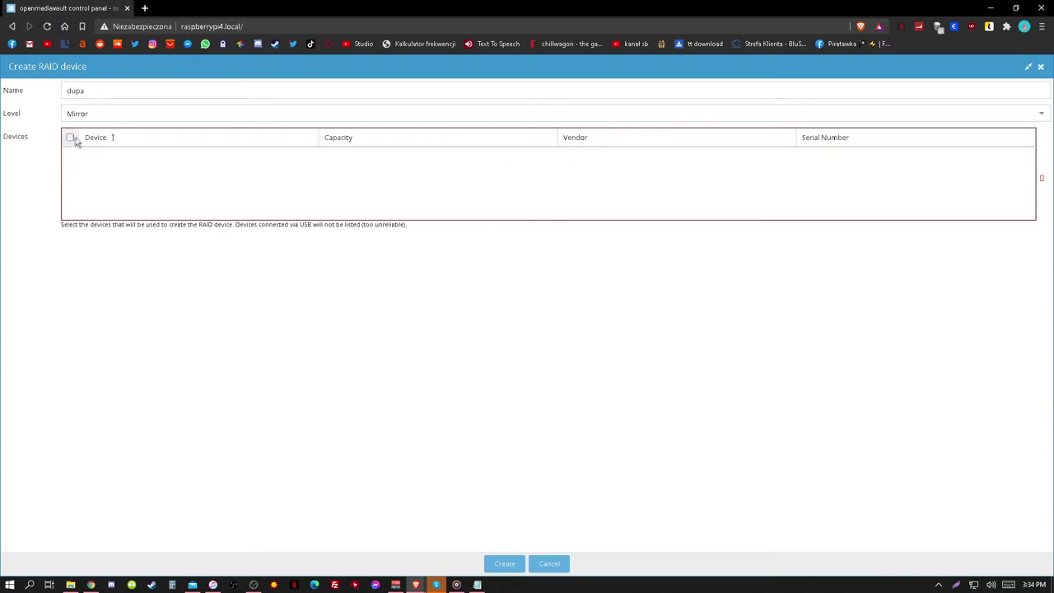